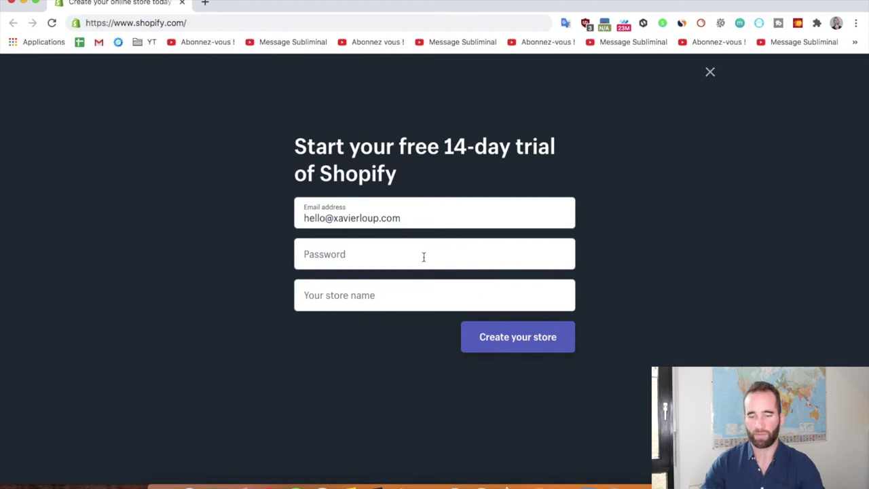
Enter an account password and the store name 'Formation Xavier-Loup', then create the store.
click(427, 219)
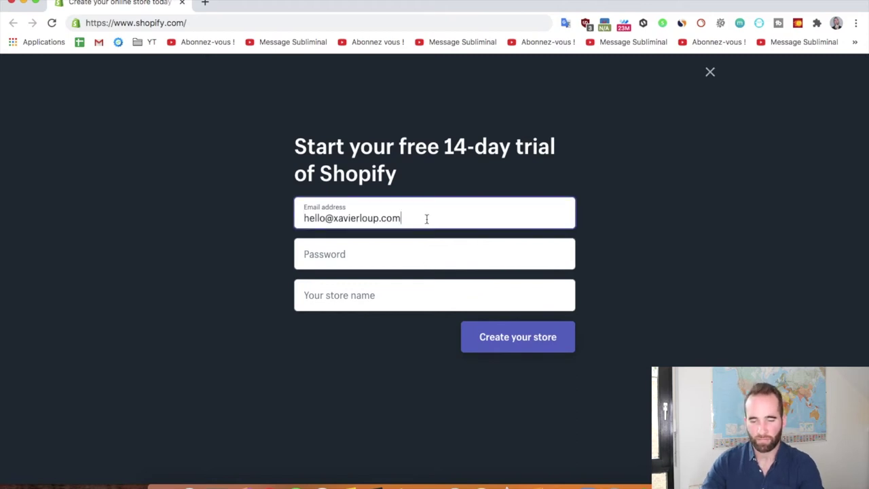
click(423, 254)
text(•••••••••)
key(Tab)
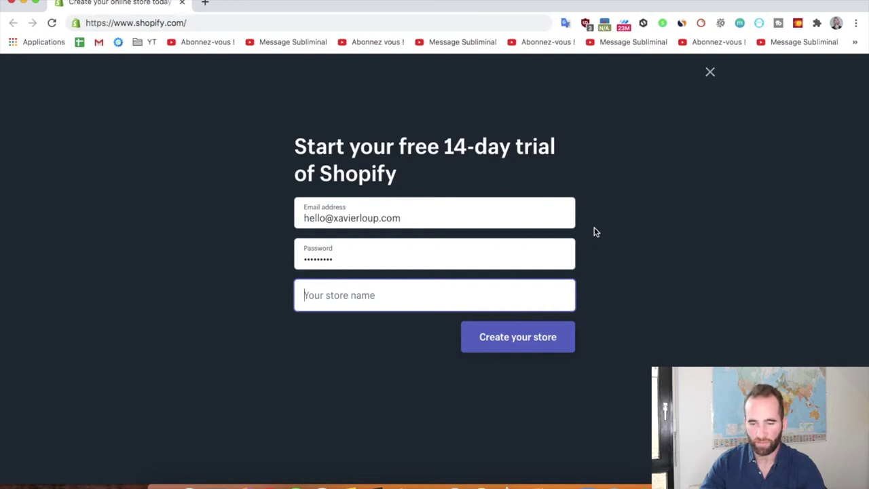
text(Formation)
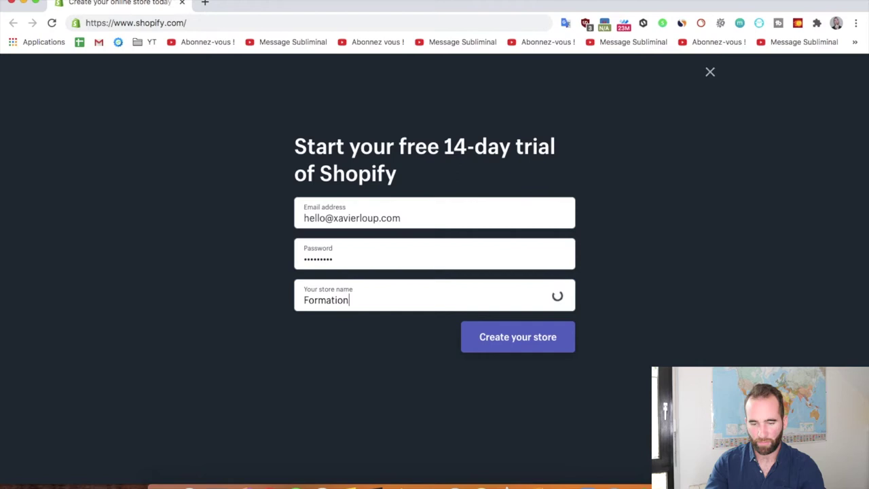
text( Xavier-Loup)
click(515, 342)
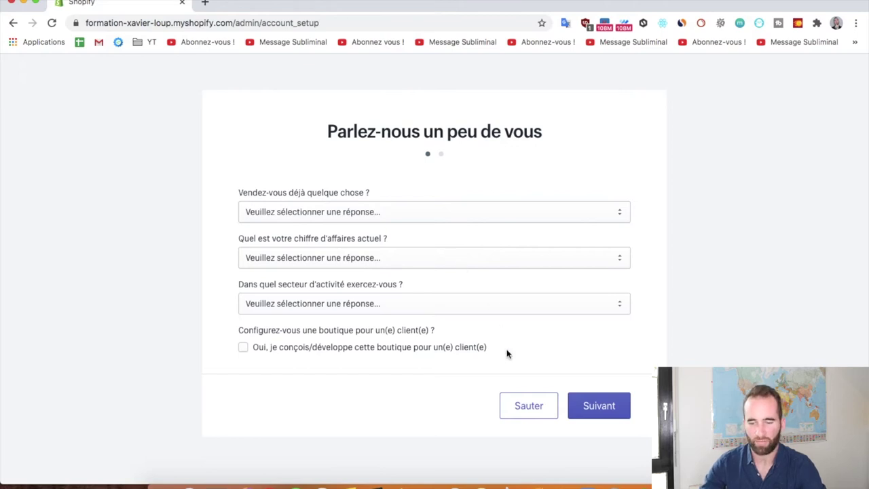
Skip the 'Parlez-nous un peu de vous' business questionnaire.
click(529, 407)
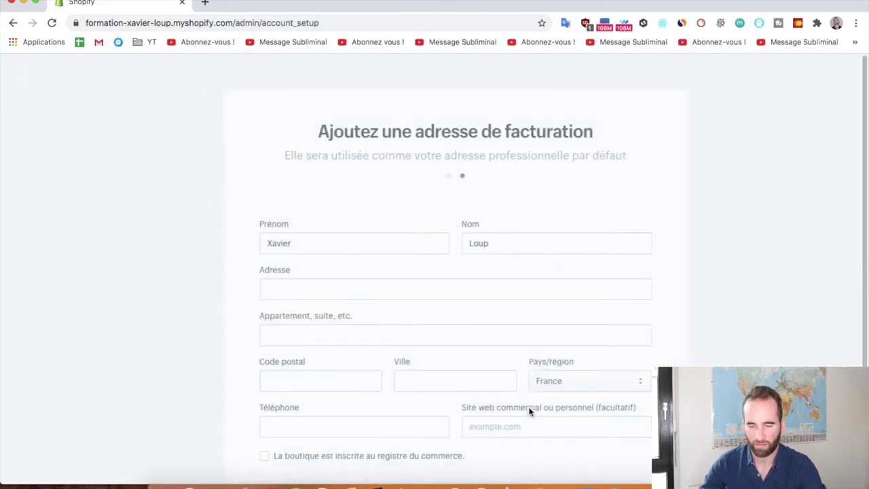
scroll(372, 219, down, 1)
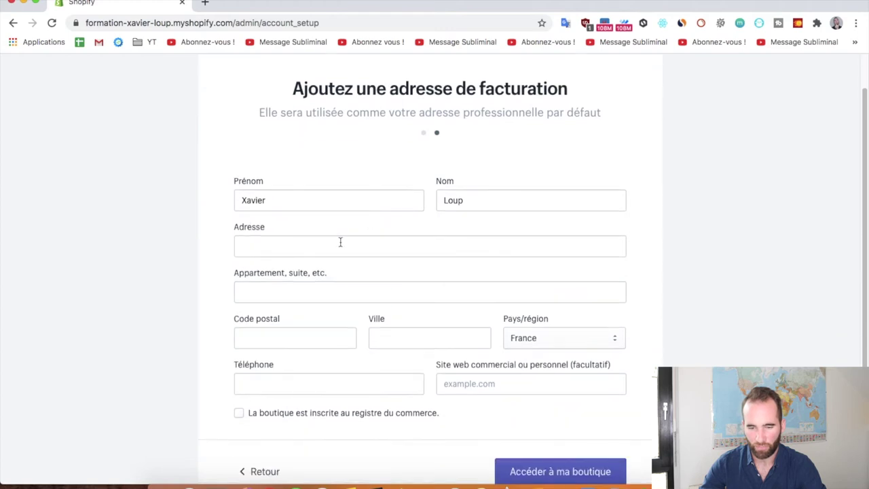
scroll(440, 235, down, 2)
scroll(440, 234, up, 3)
Fill in the billing street address, postal code, city and phone number.
click(347, 280)
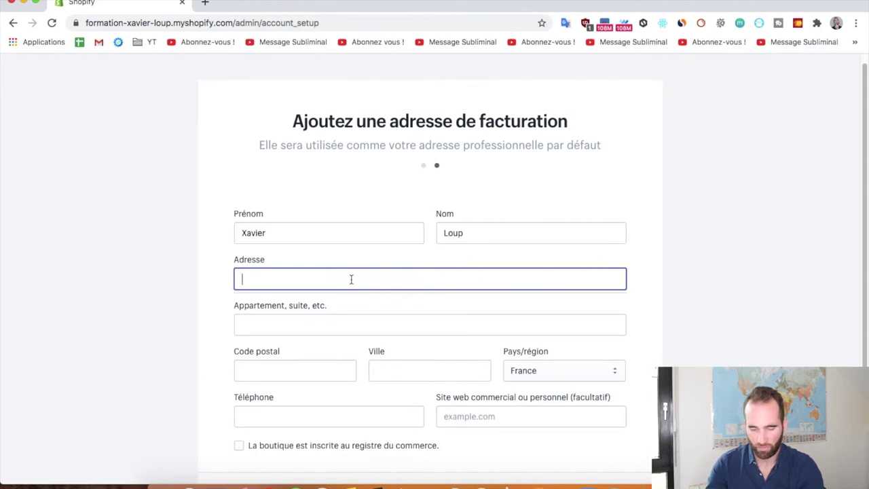
key(Tab)
key(Tab)
text(59000)
key(Tab)
text(Lille)
click(329, 416)
key(Tab)
Finish setup with 'Accéder à ma boutique' to reach the store admin home.
scroll(541, 275, down, 3)
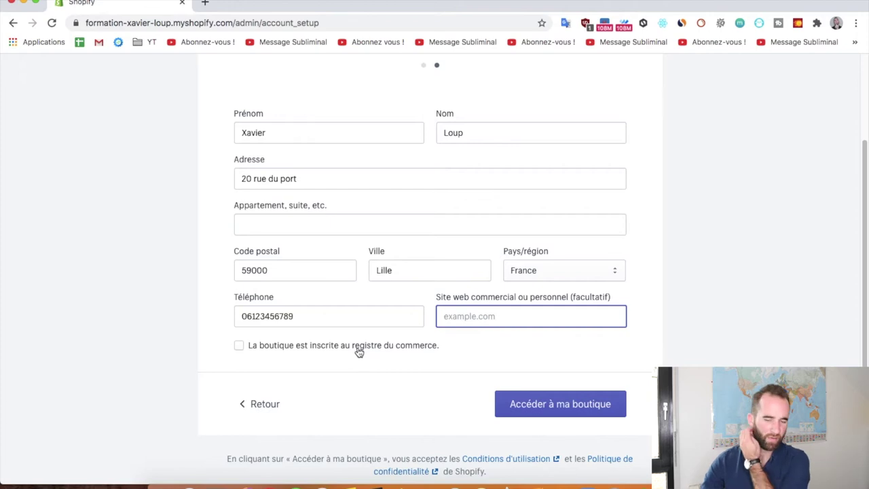
scroll(407, 362, up, 1)
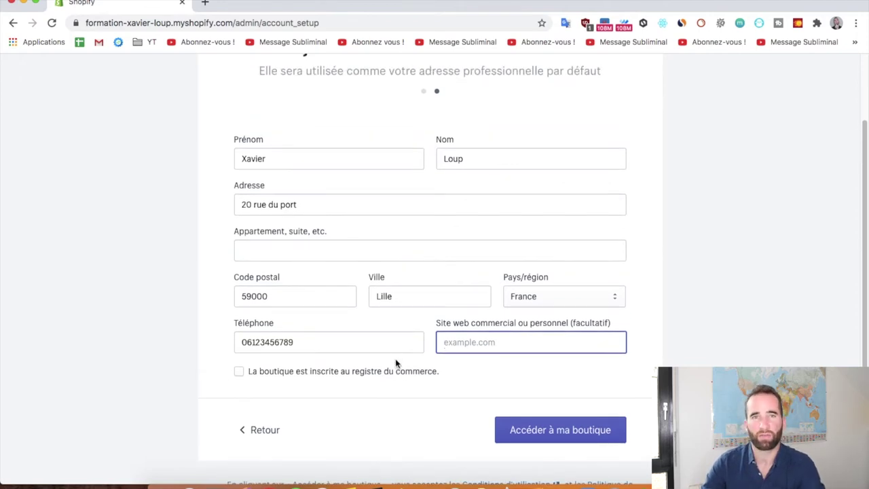
scroll(398, 383, up, 2)
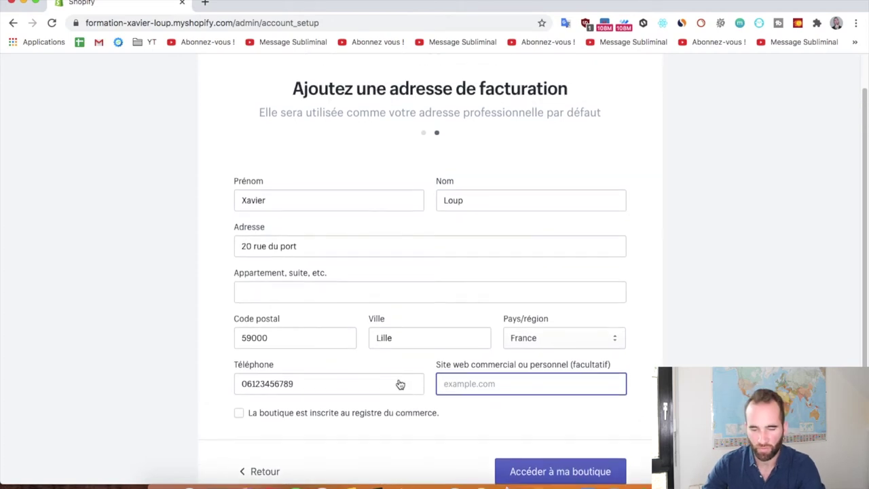
scroll(393, 370, down, 3)
click(557, 389)
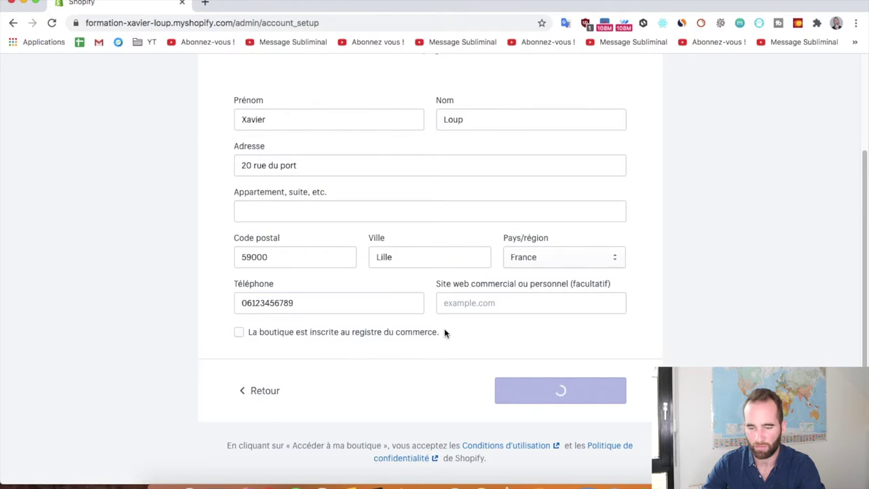
scroll(435, 299, up, 3)
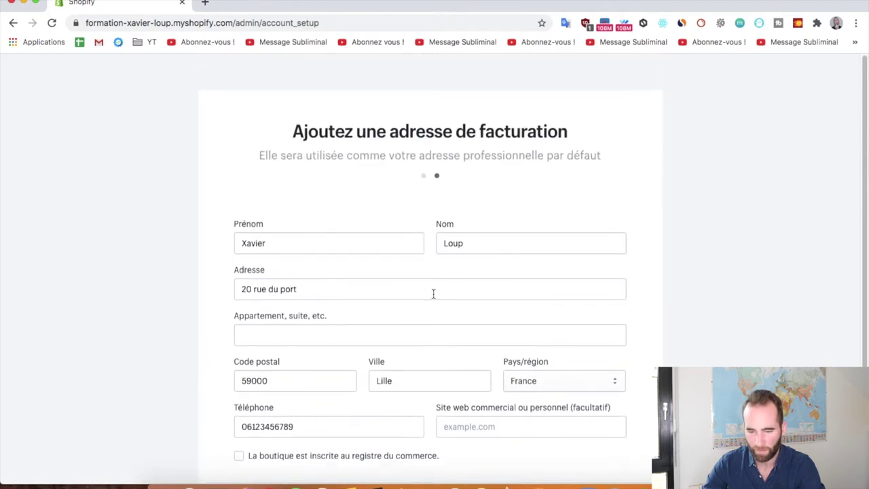
scroll(434, 295, down, 3)
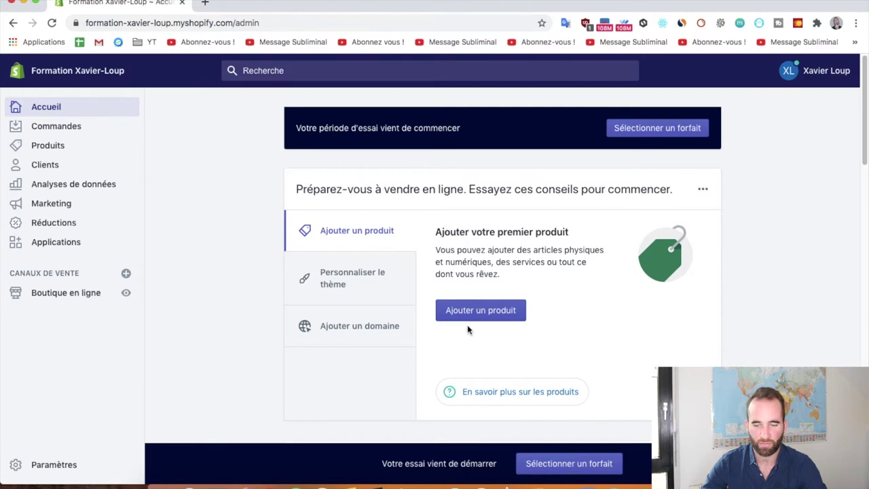
click(346, 281)
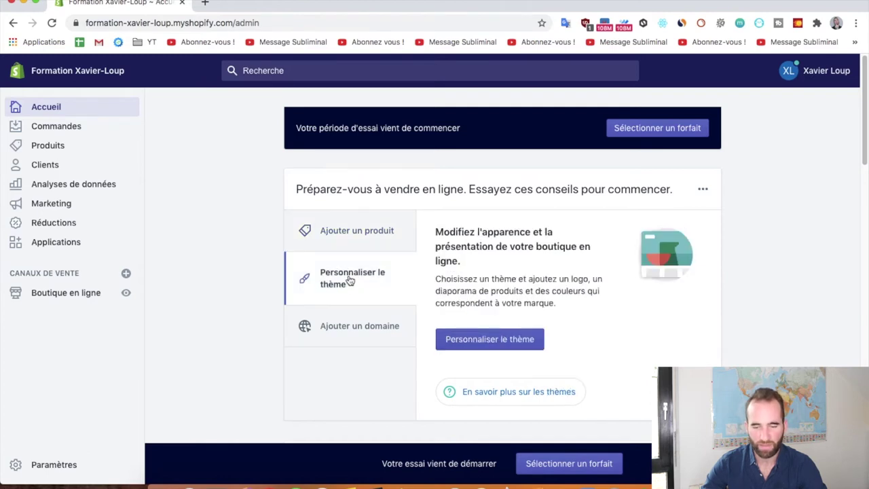
click(347, 329)
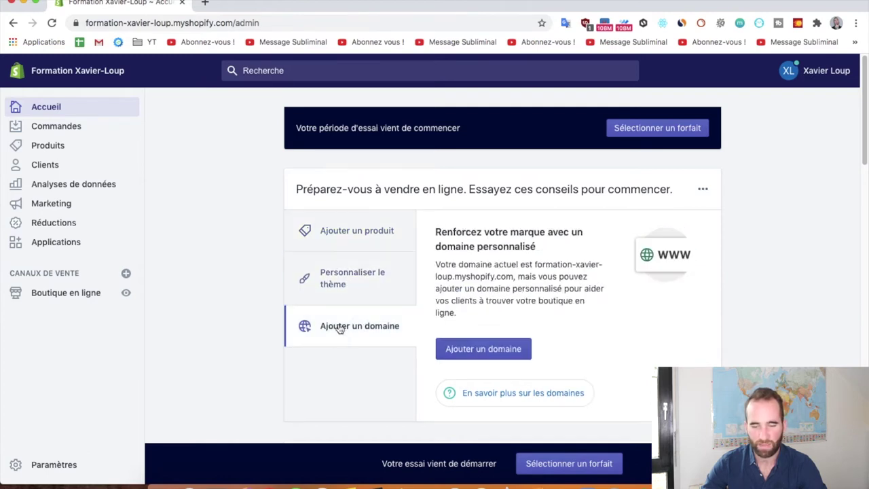
click(350, 231)
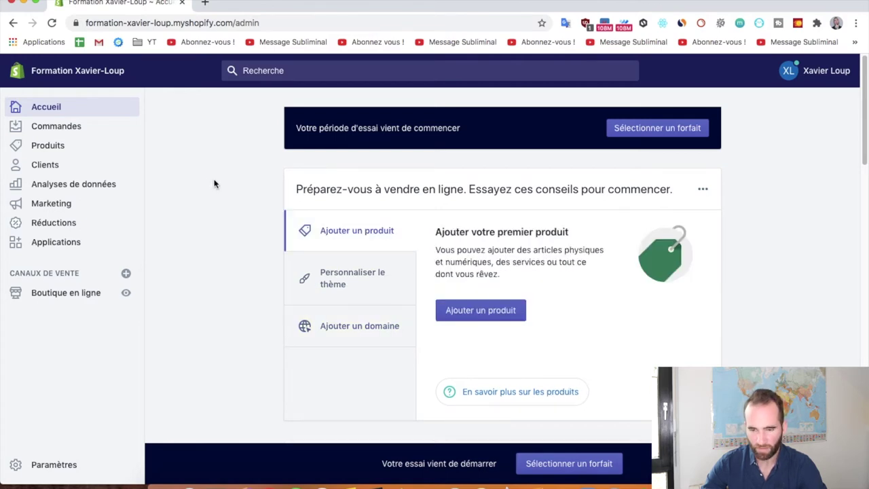
click(214, 182)
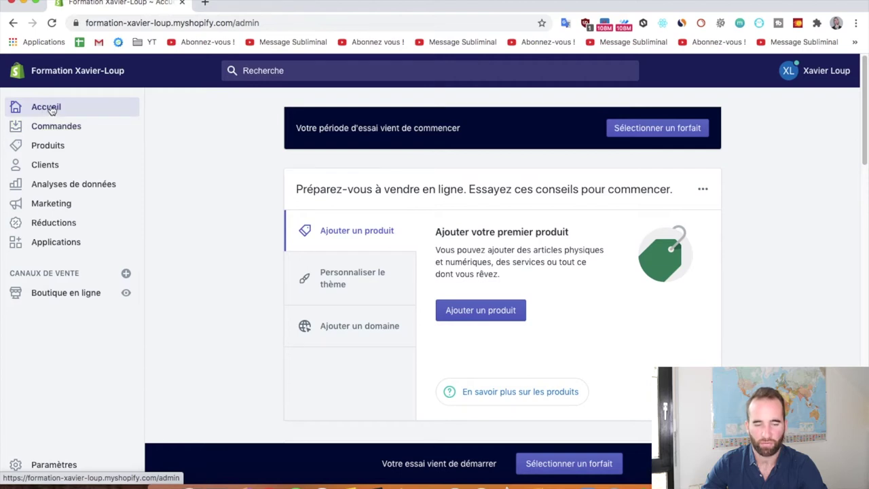
Look through the Commandes, Commandes préliminaires and Paniers abandonnés pages.
click(58, 127)
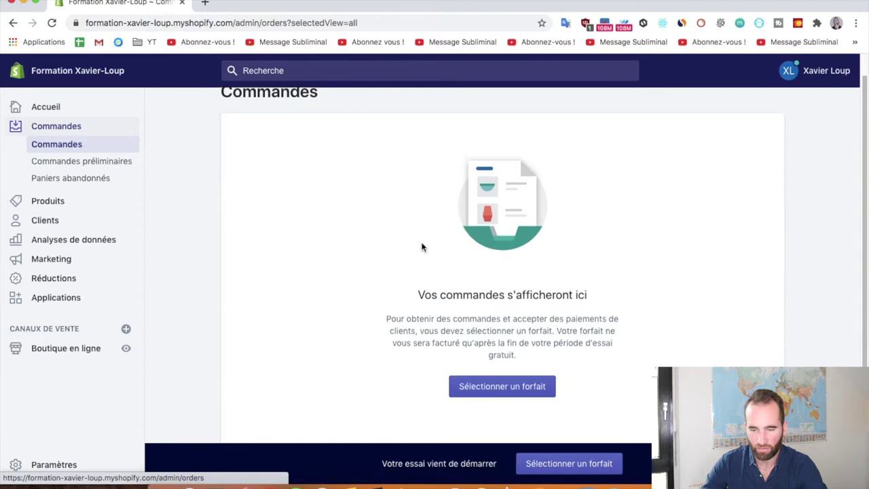
scroll(421, 248, down, 2)
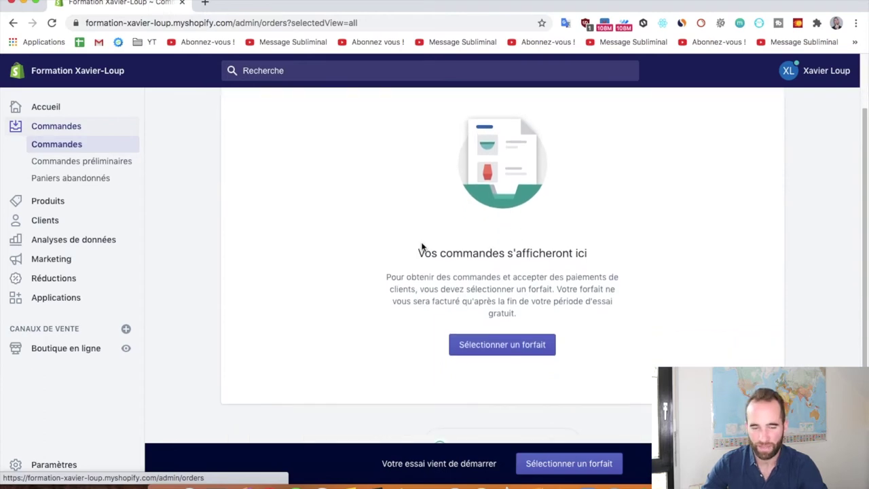
scroll(326, 184, up, 3)
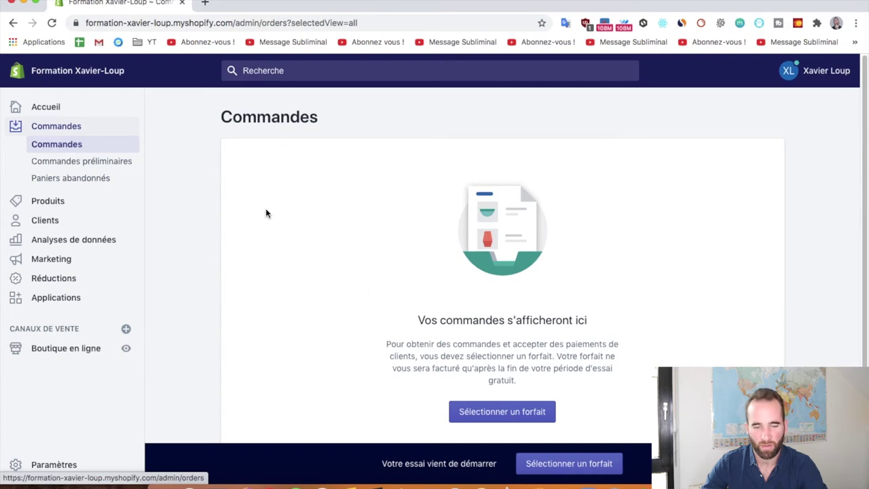
click(64, 163)
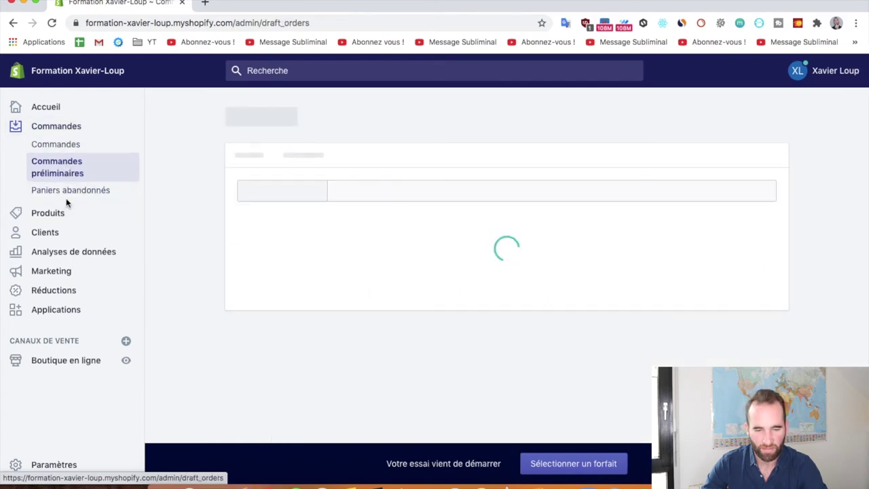
click(65, 189)
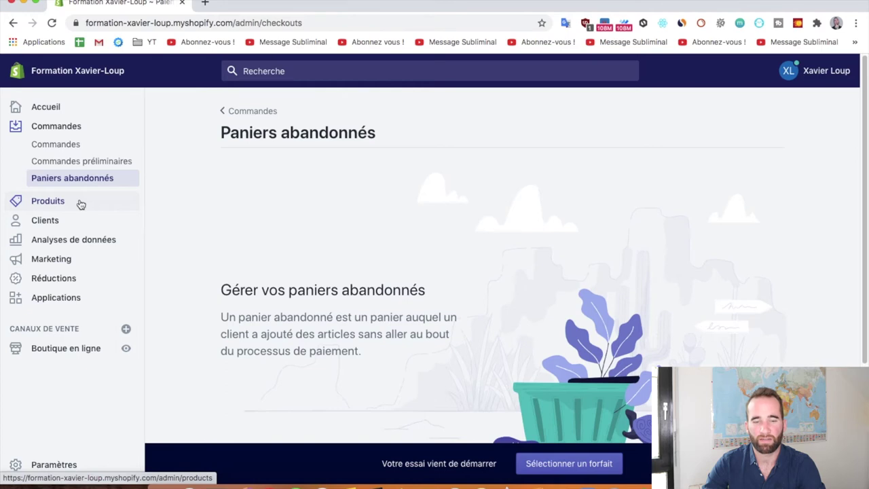
View the Produits and Clients pages, ending on the Analyses de données dashboard.
click(73, 202)
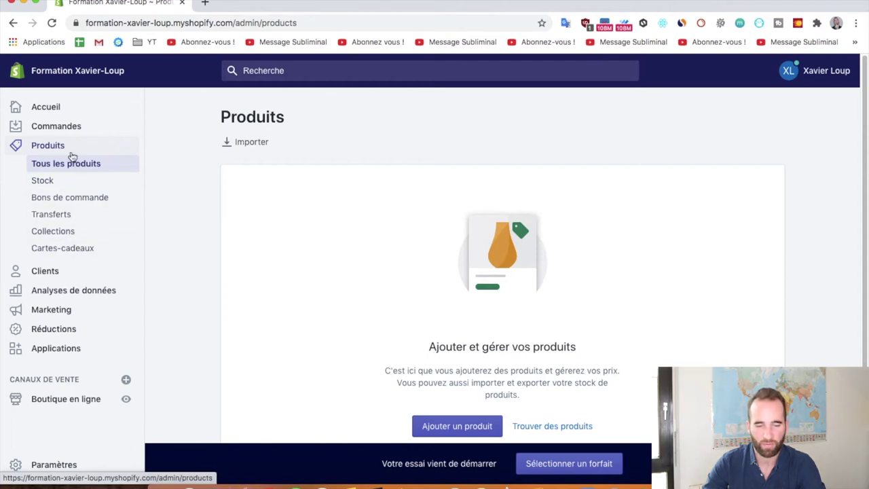
scroll(223, 264, down, 1)
click(68, 273)
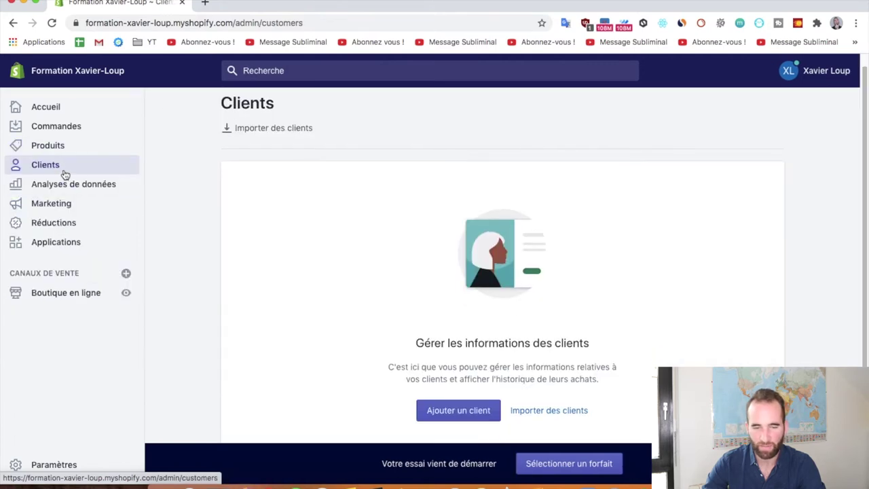
click(64, 189)
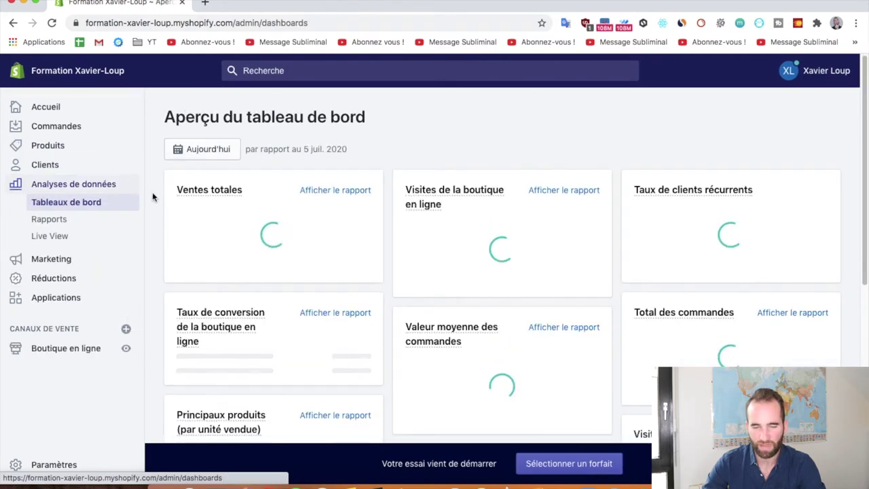
scroll(153, 195, down, 2)
scroll(153, 195, up, 2)
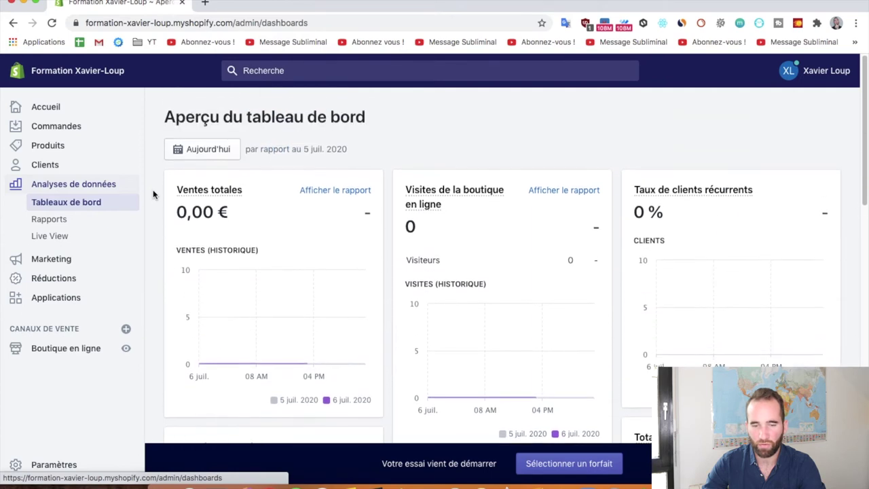
click(207, 149)
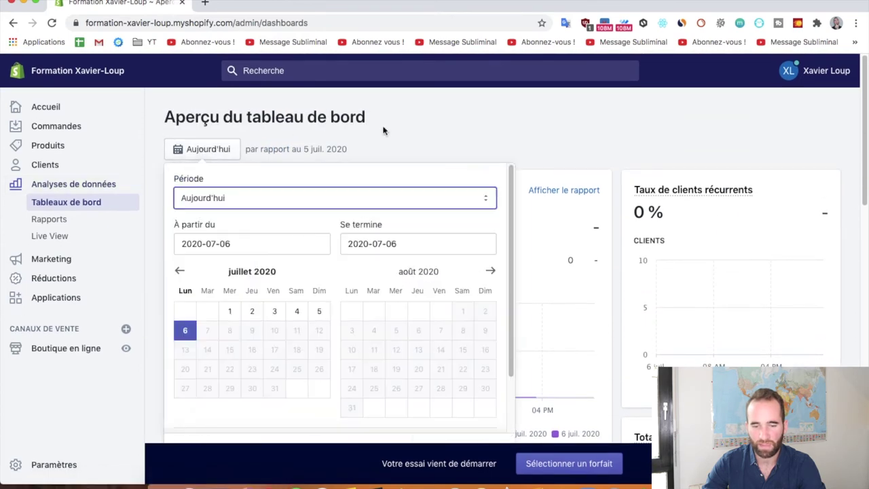
click(435, 136)
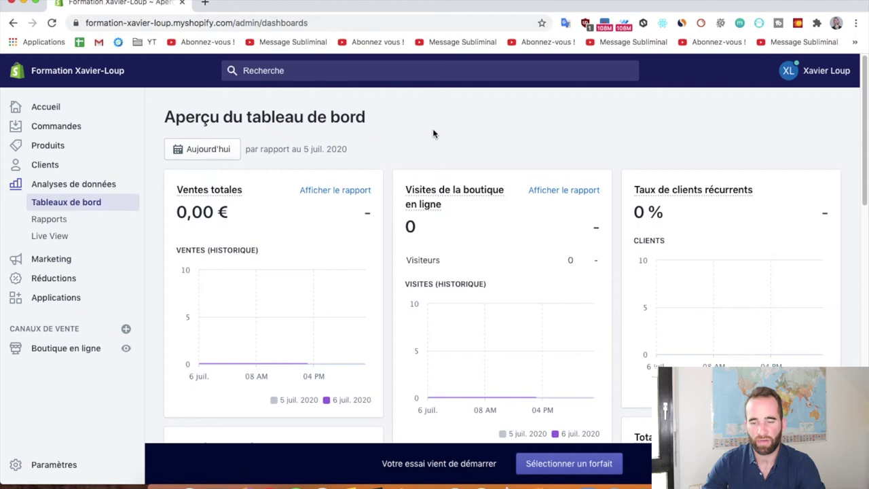
scroll(433, 131, down, 1)
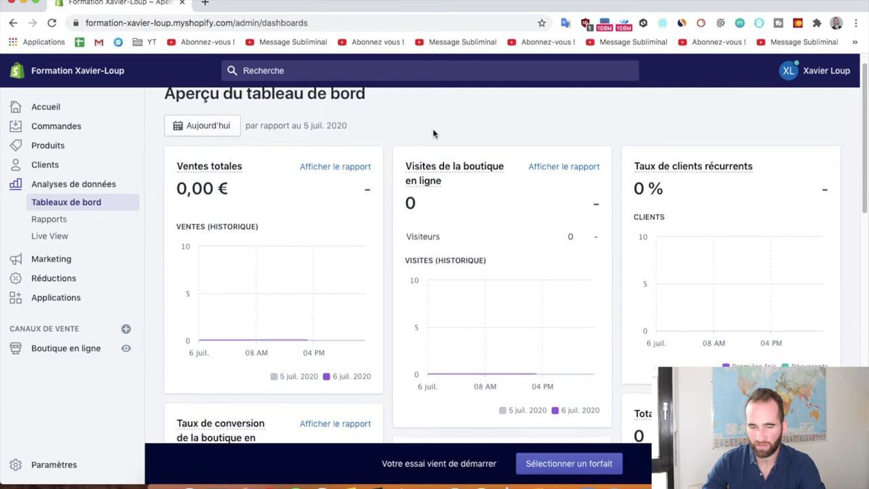
mouse_move(405, 172)
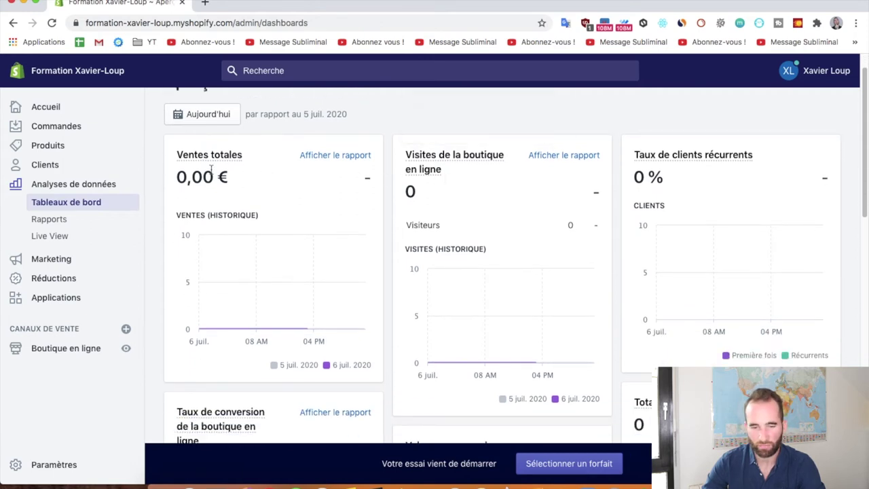
scroll(552, 193, down, 4)
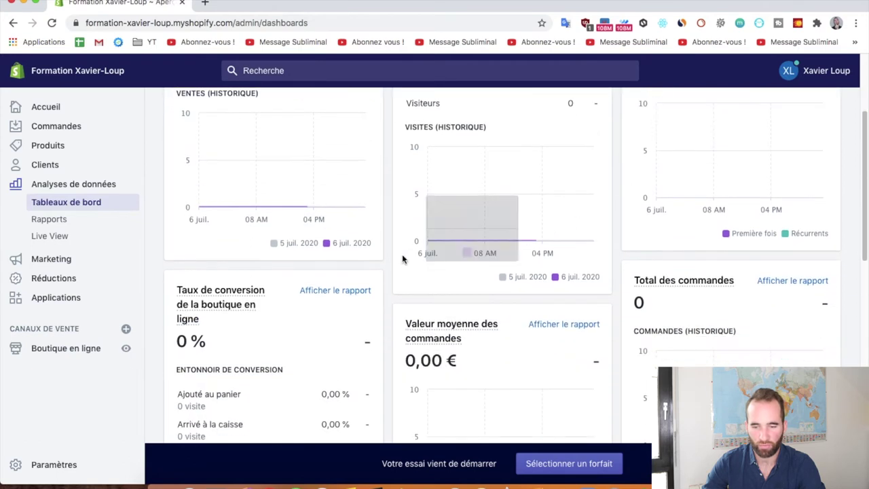
scroll(385, 199, down, 2)
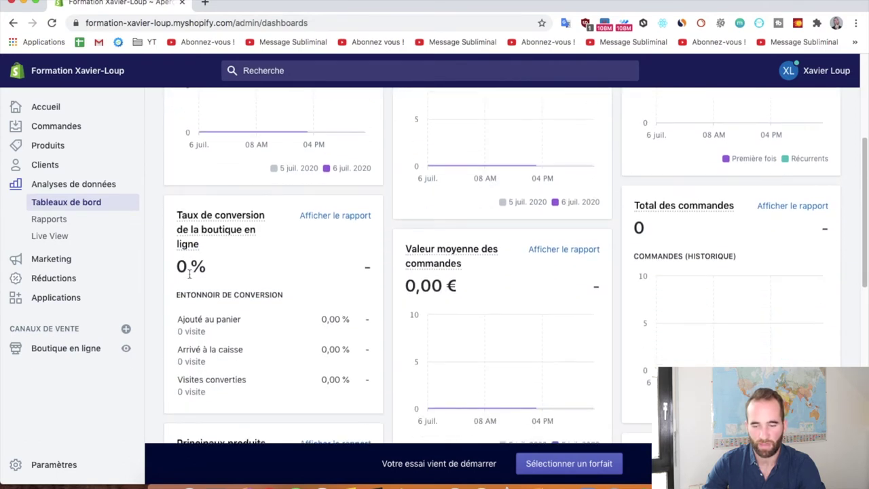
scroll(367, 272, down, 2)
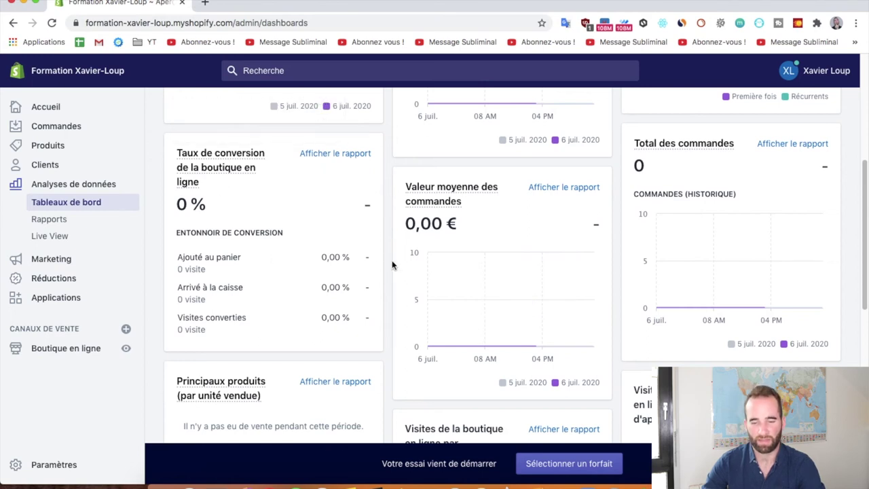
scroll(385, 204, down, 3)
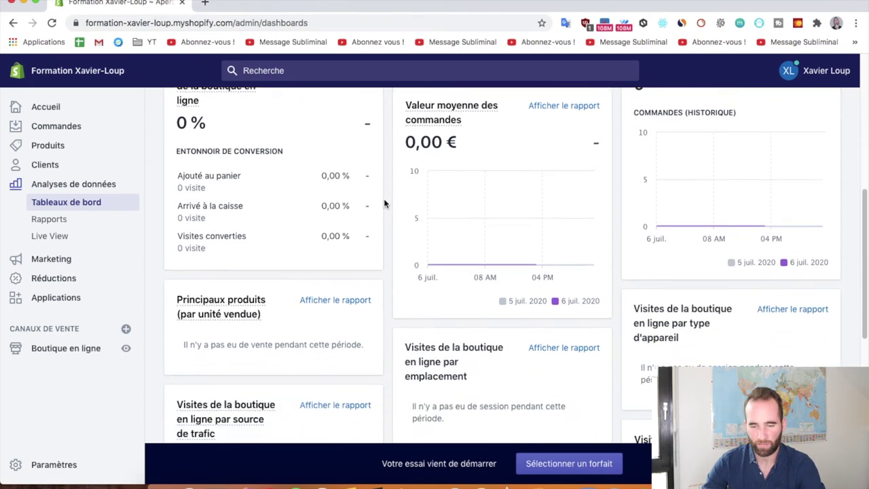
scroll(389, 231, down, 5)
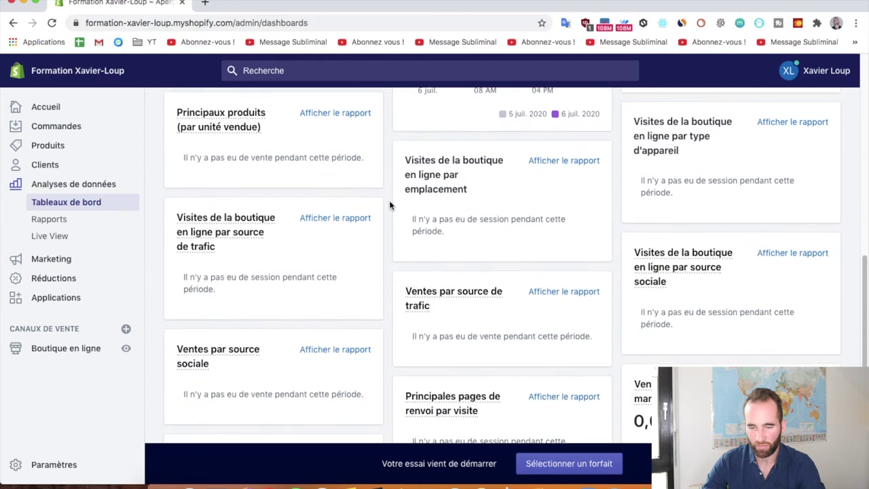
scroll(389, 217, up, 10)
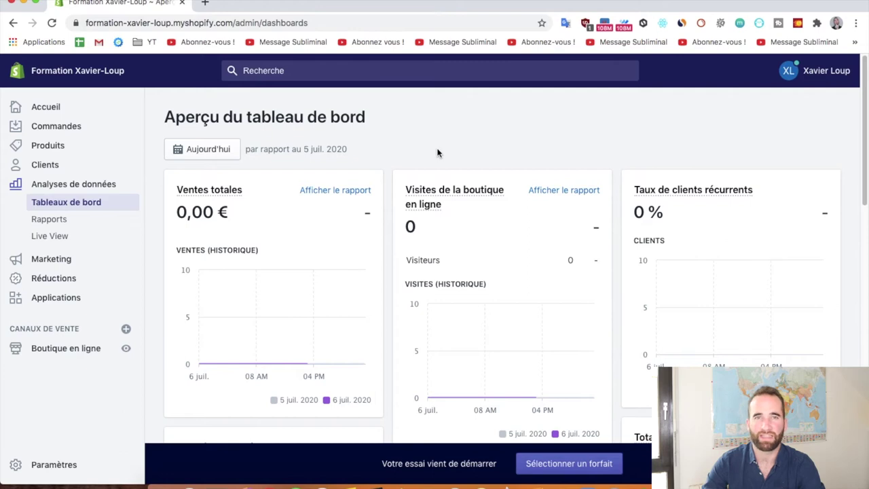
click(73, 220)
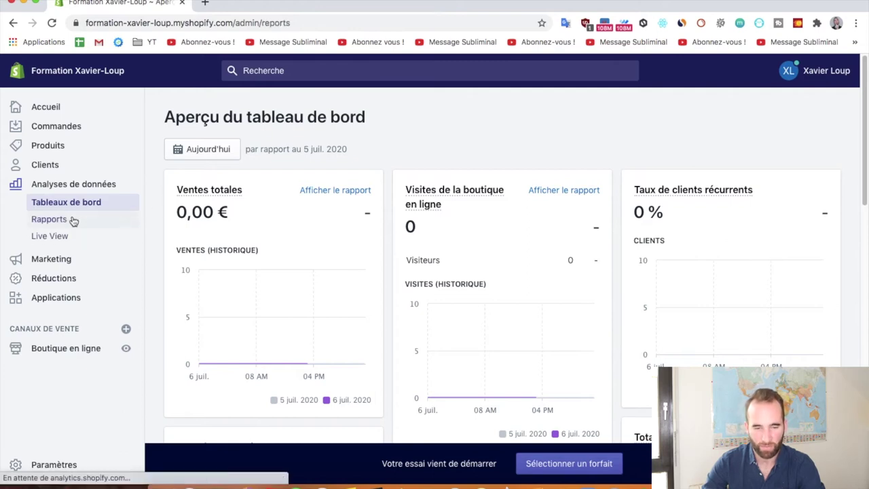
Open Live View showing 0 visitors, 0 sessions, 0 orders and 0 € sales.
scroll(182, 229, down, 5)
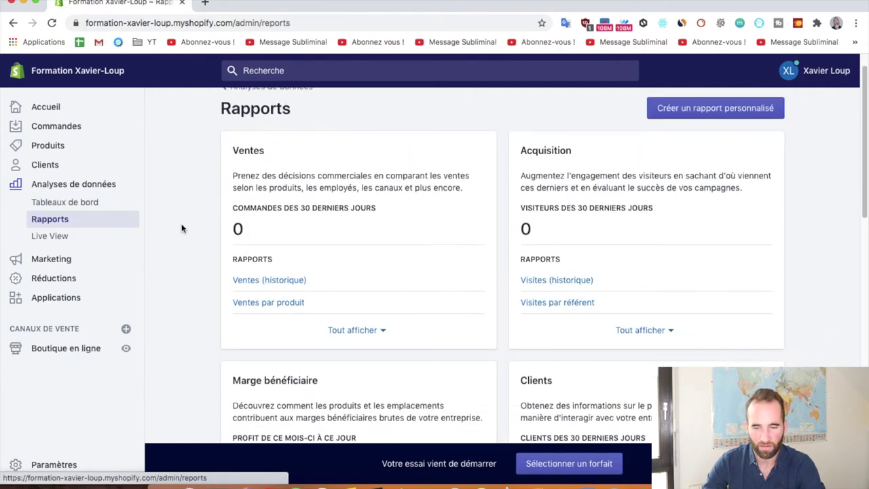
scroll(170, 228, up, 5)
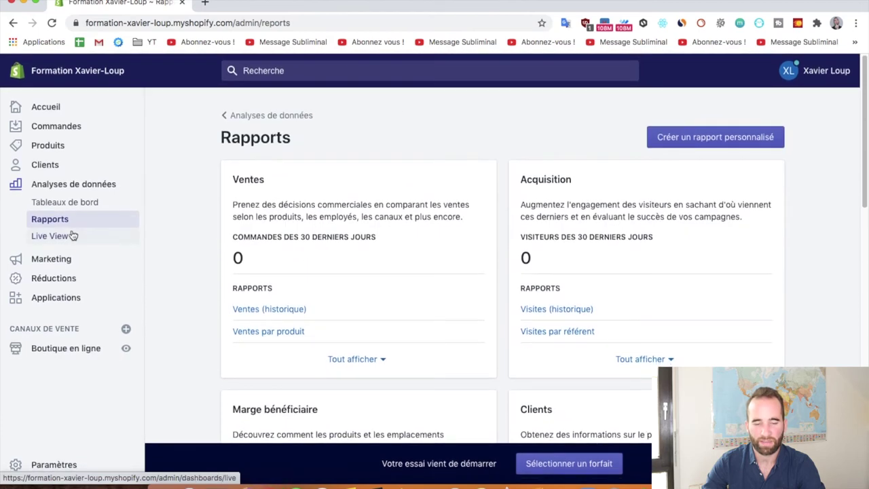
click(60, 239)
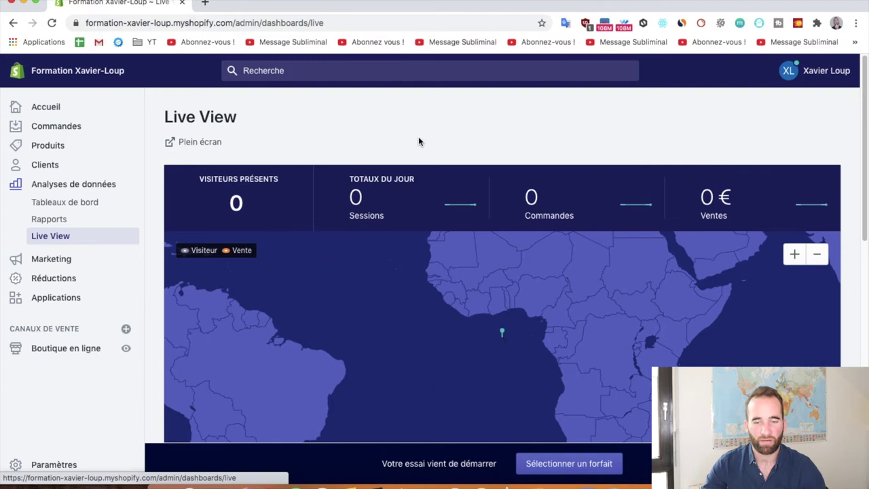
scroll(435, 129, down, 1)
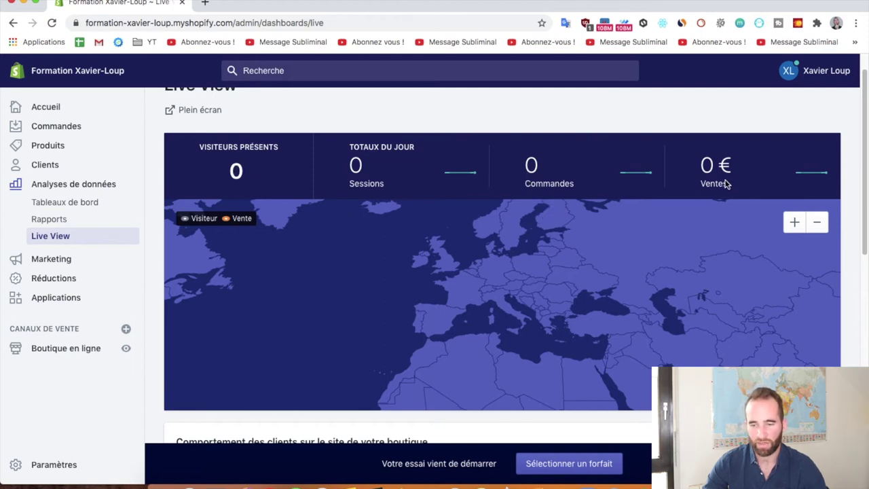
scroll(724, 184, up, 1)
scroll(72, 251, down, 1)
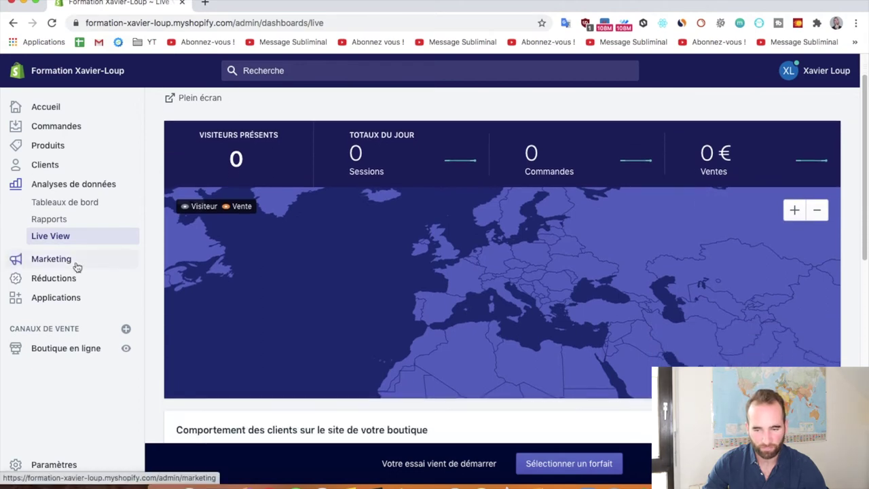
Review the Marketing overview page.
click(51, 262)
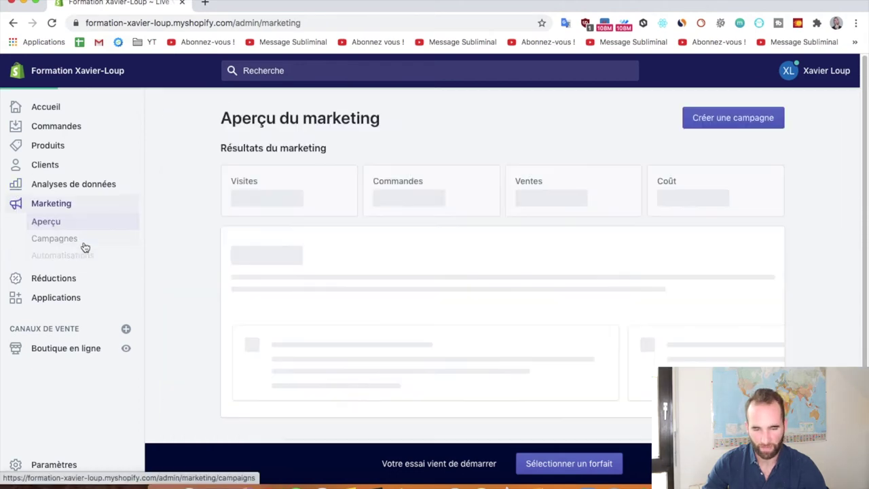
scroll(165, 210, down, 5)
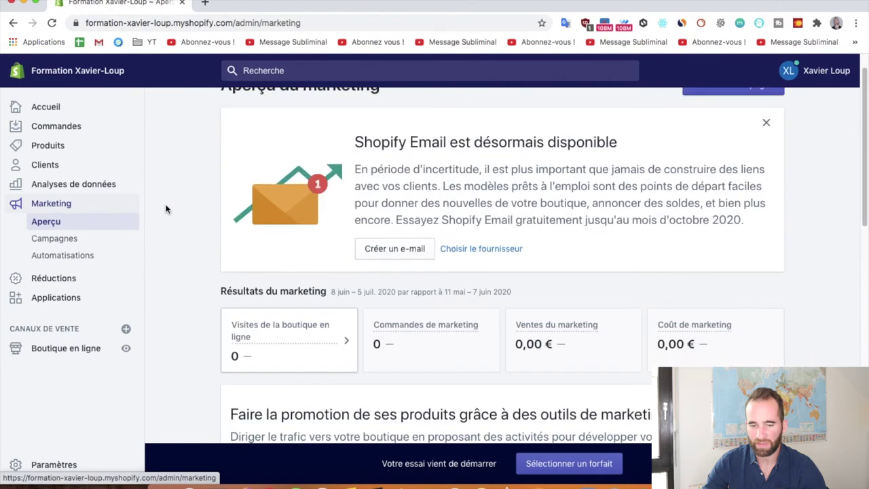
scroll(177, 218, up, 5)
scroll(184, 223, down, 5)
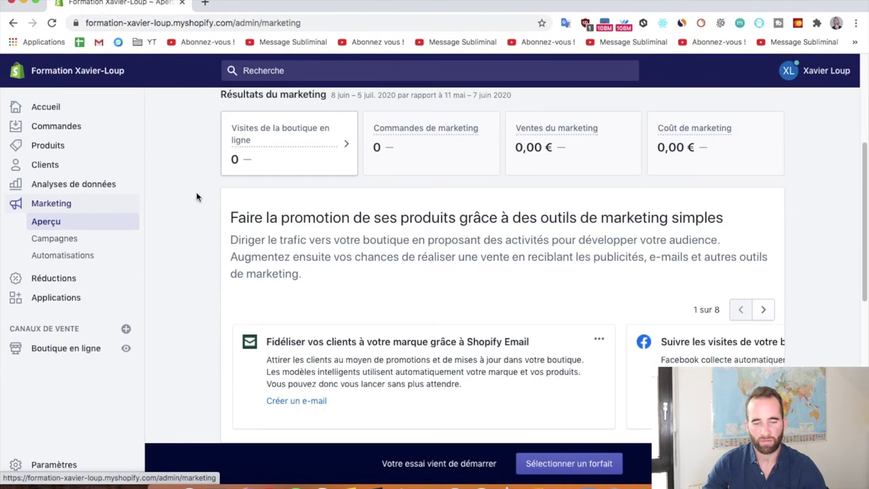
scroll(197, 197, down, 3)
Check the empty Campagnes list and the Automatisations page, ending on Réductions.
click(68, 239)
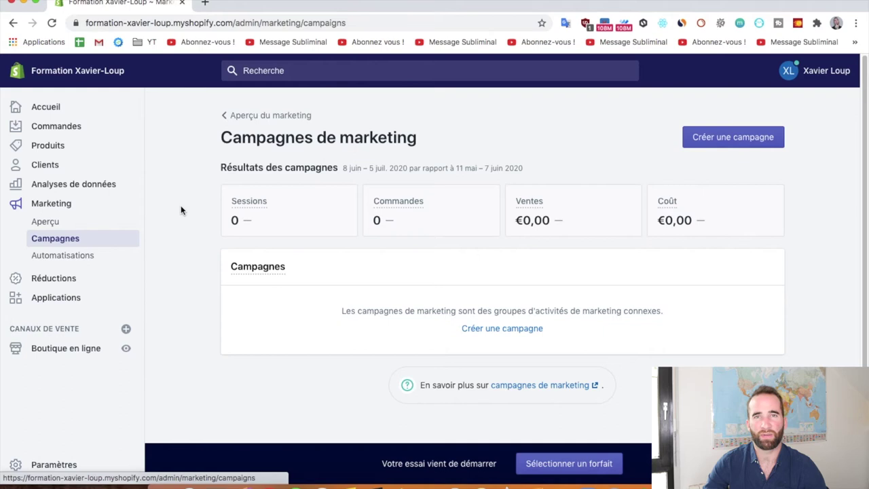
scroll(178, 210, down, 1)
click(68, 265)
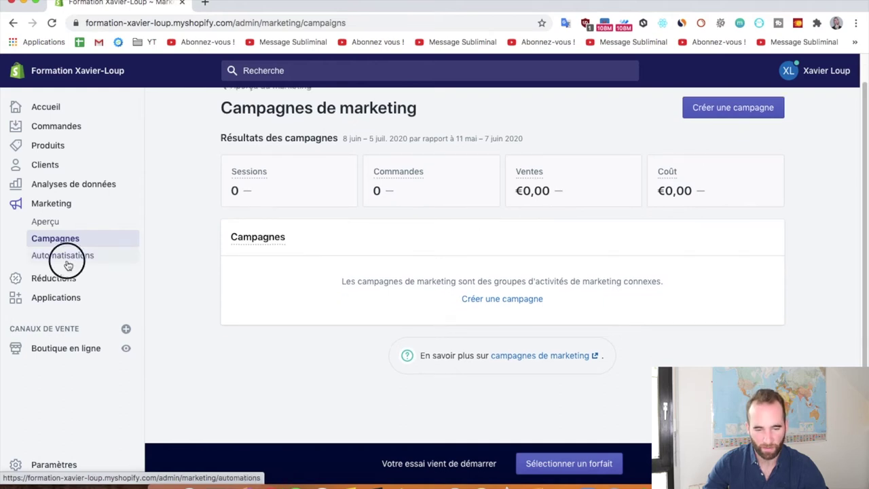
scroll(172, 217, down, 1)
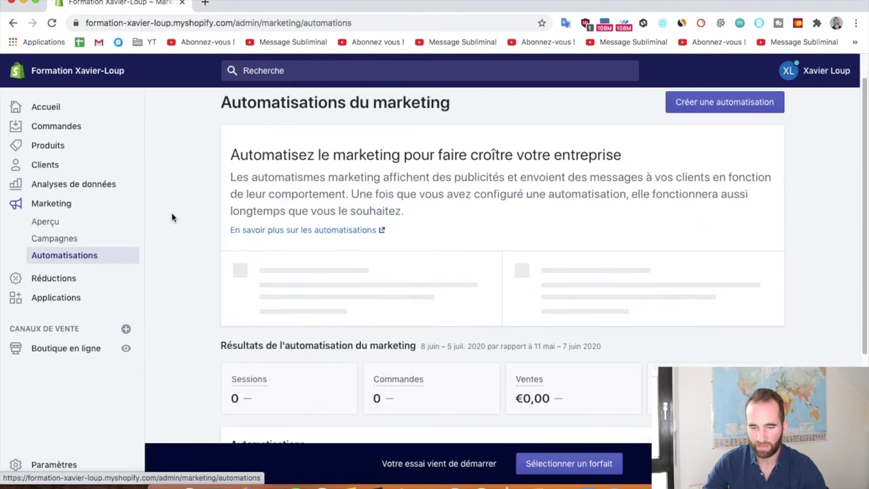
scroll(172, 218, down, 5)
click(87, 278)
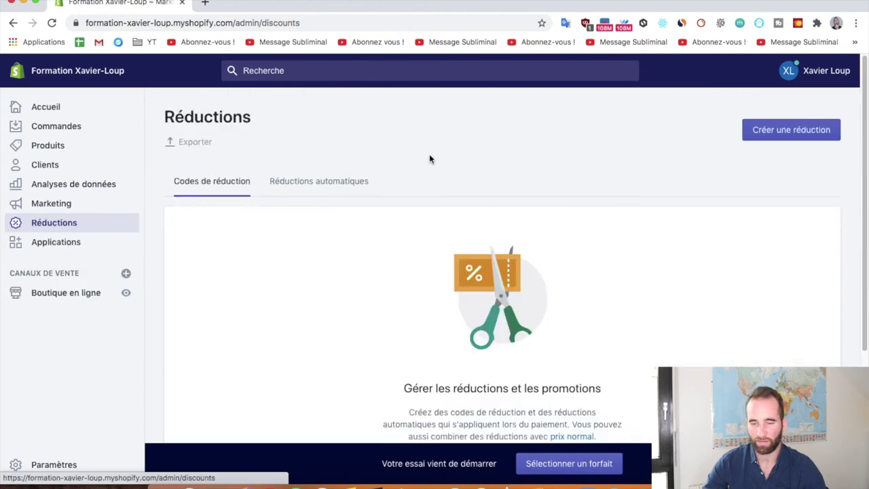
Dismiss the new-discount dialog unused, then open Applications and the Shopify App Store in a new tab.
scroll(429, 159, down, 1)
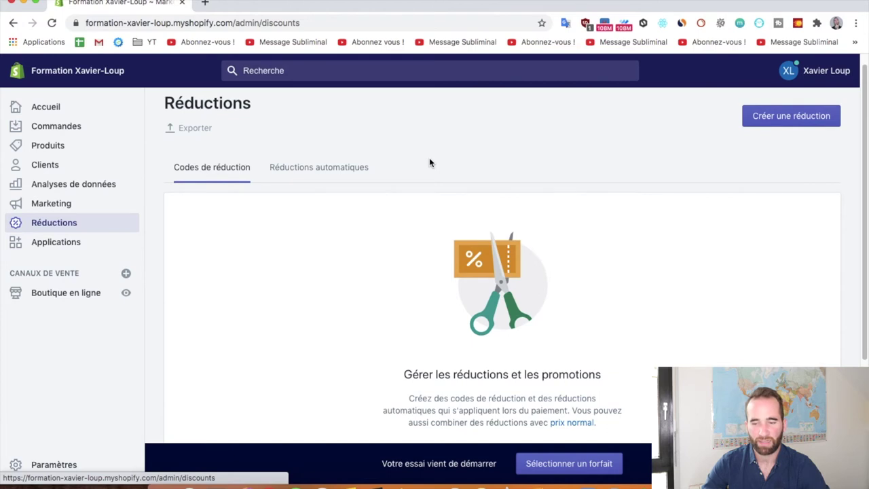
click(770, 117)
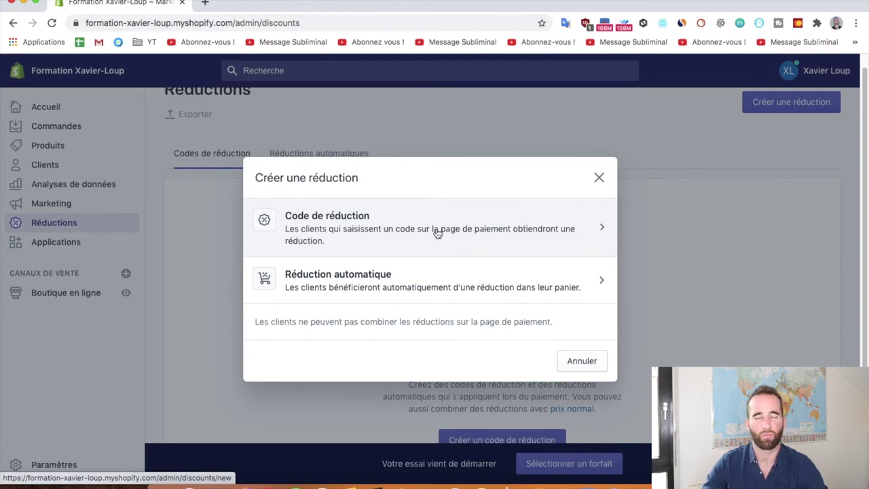
click(600, 179)
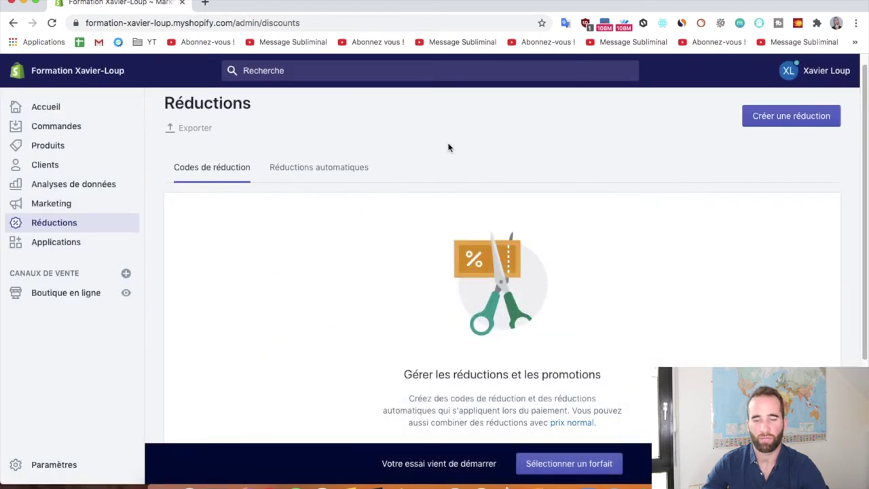
click(63, 245)
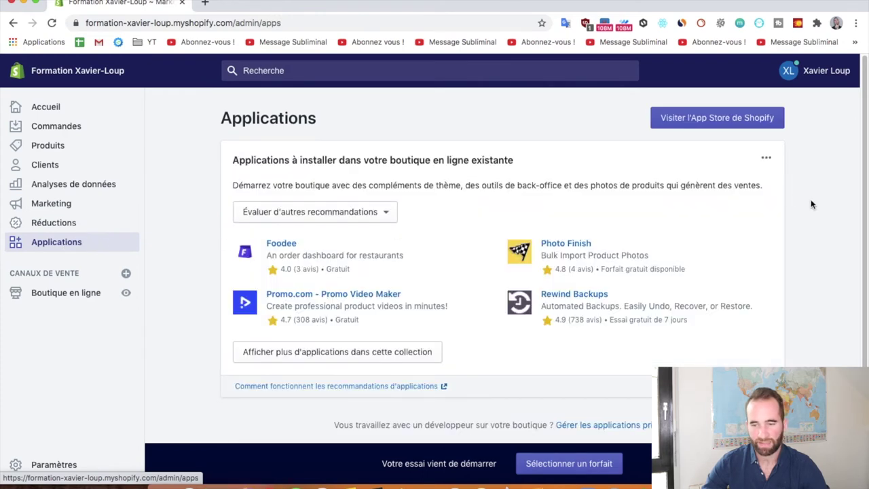
click(718, 123)
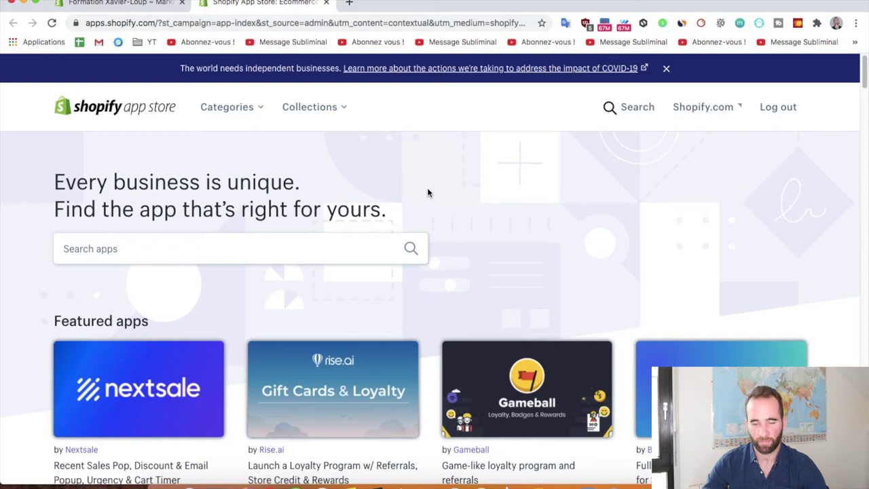
Browse the App Store's featured apps, then close its tab to return to Applications.
scroll(428, 193, down, 1)
scroll(428, 197, up, 1)
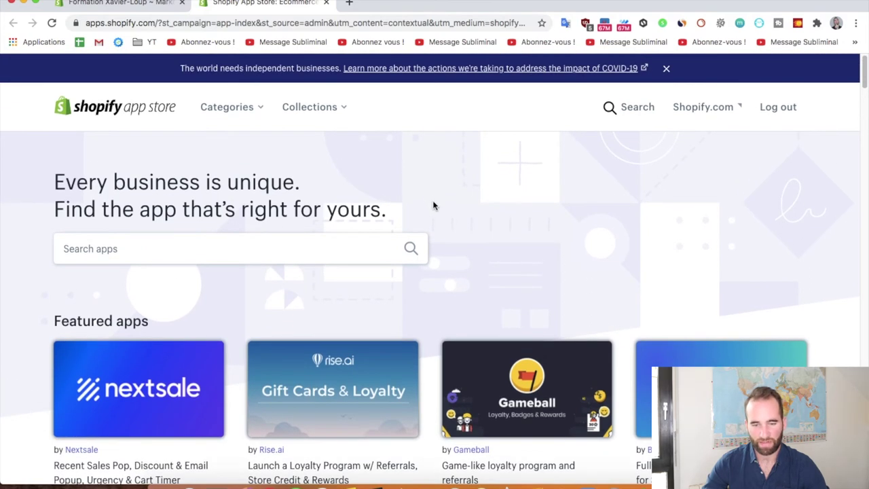
scroll(434, 199, down, 5)
scroll(423, 235, down, 9)
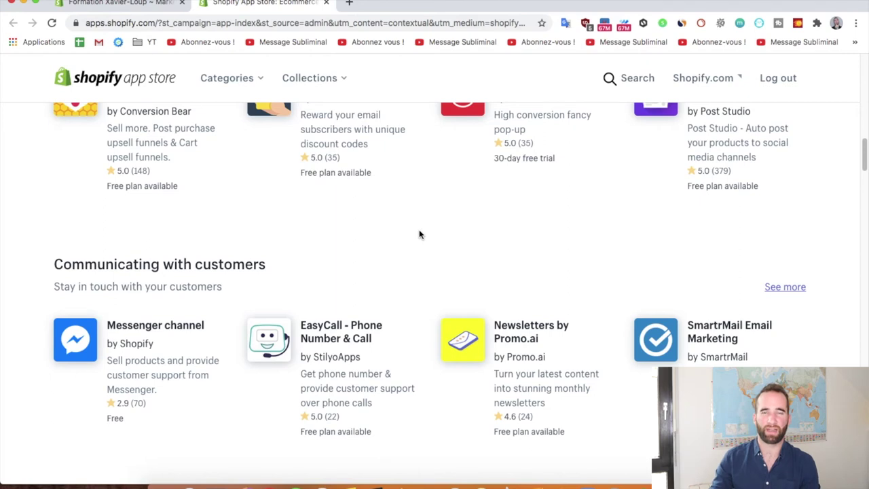
scroll(420, 235, down, 2)
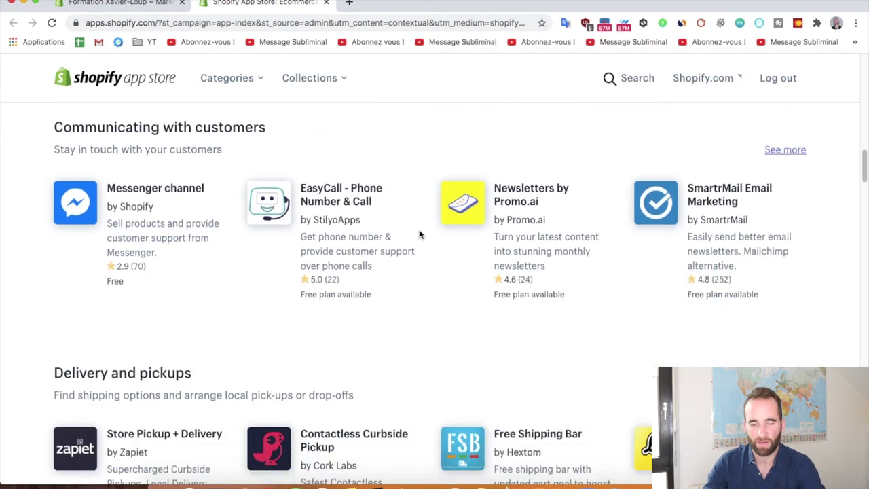
scroll(419, 195, down, 7)
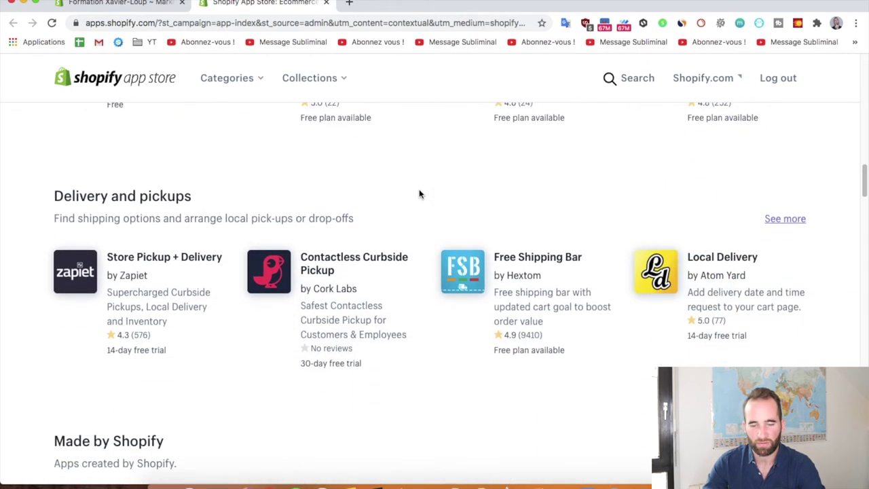
scroll(419, 194, down, 4)
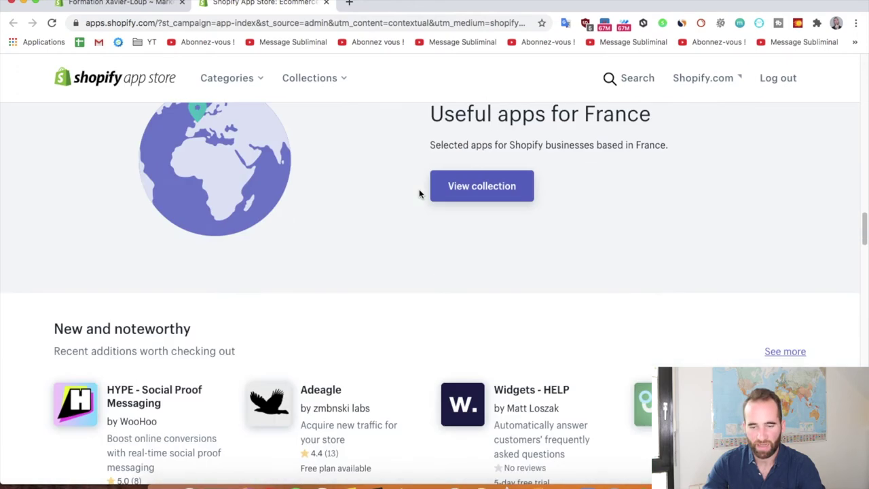
scroll(419, 194, down, 4)
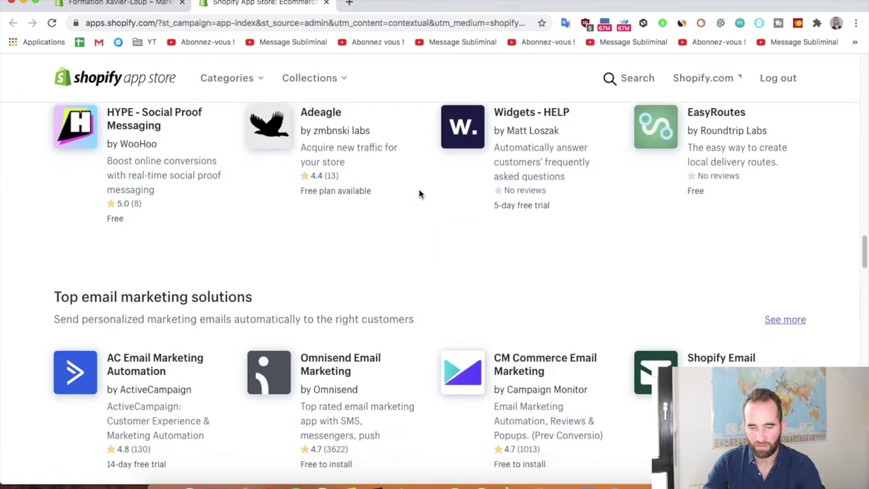
scroll(419, 194, up, 20)
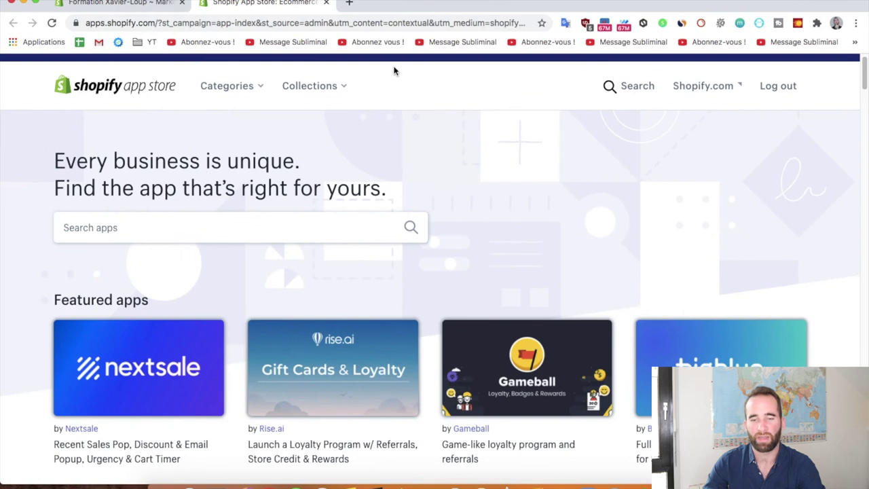
scroll(417, 184, up, 1)
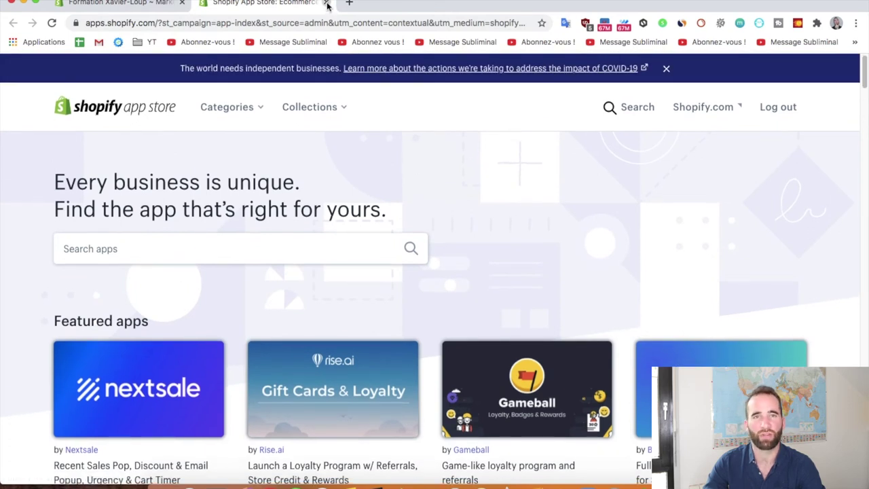
click(327, 4)
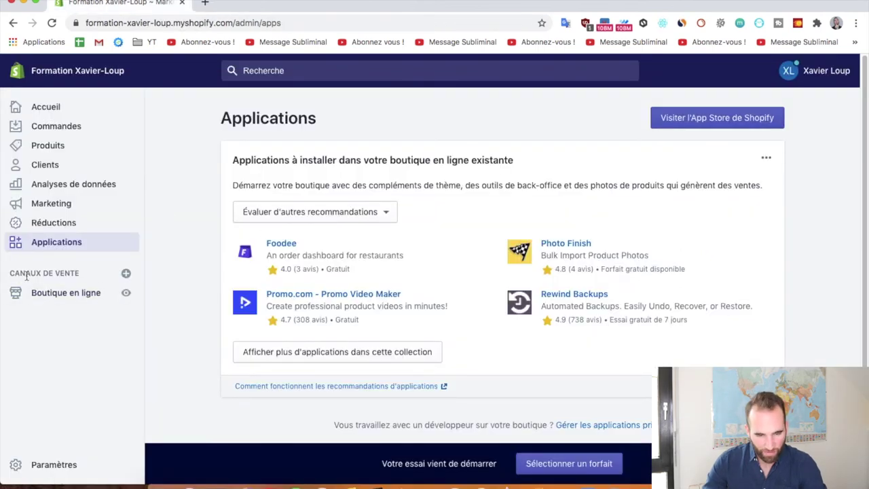
Preview the live Formation Xavier-Loup storefront, then return to Thèmes showing the Debut theme.
click(54, 300)
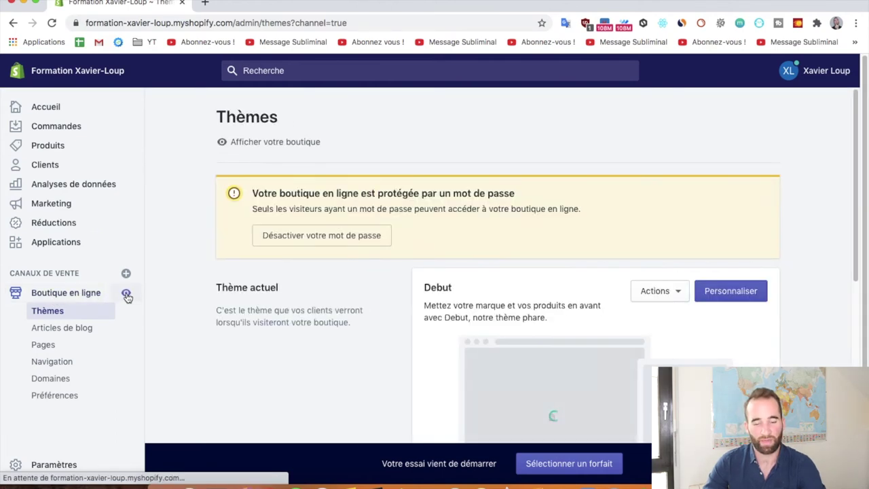
click(127, 296)
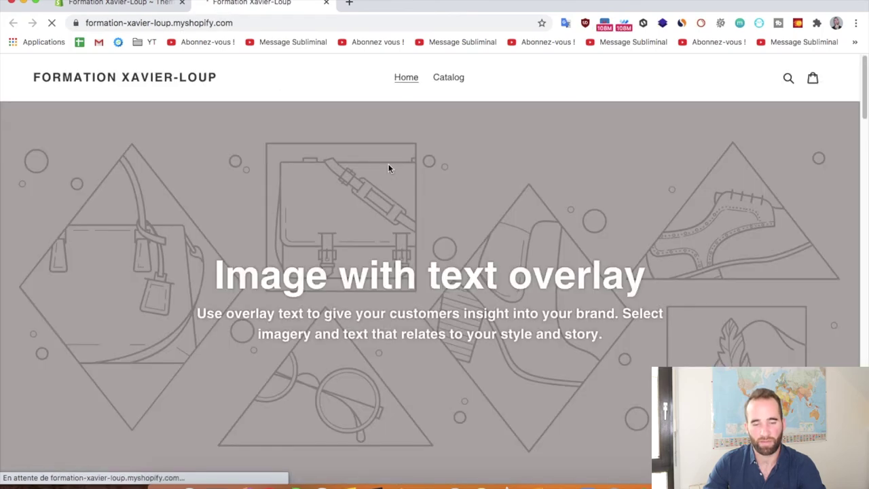
click(427, 179)
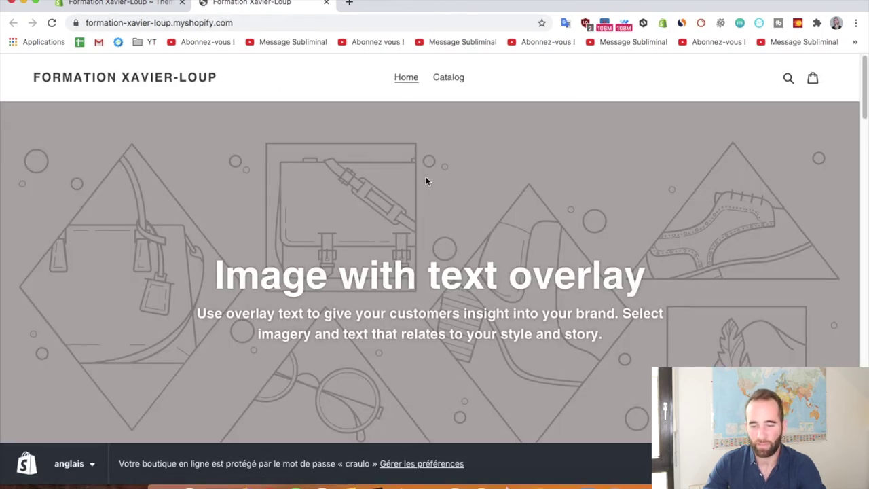
scroll(426, 180, down, 20)
scroll(426, 180, up, 20)
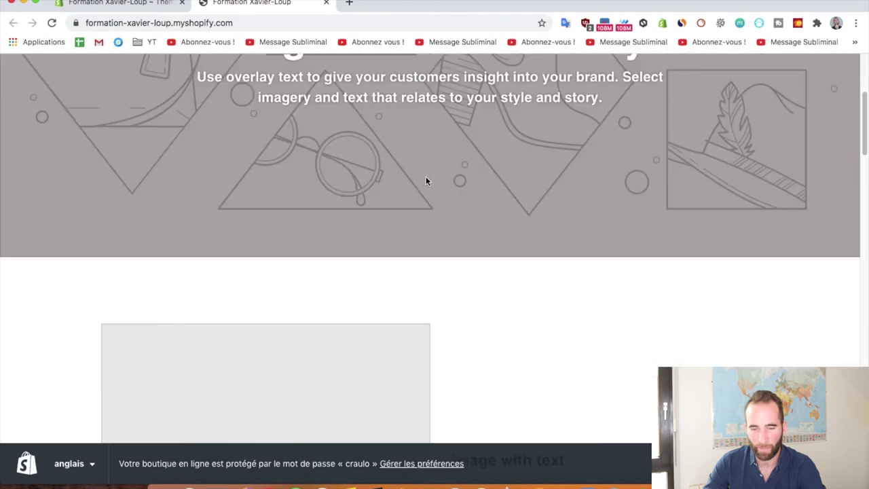
click(326, 3)
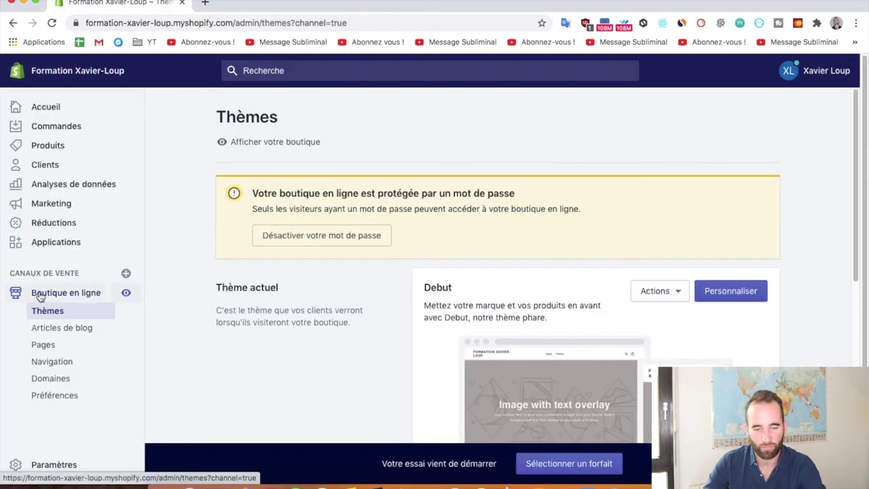
scroll(63, 326, down, 1)
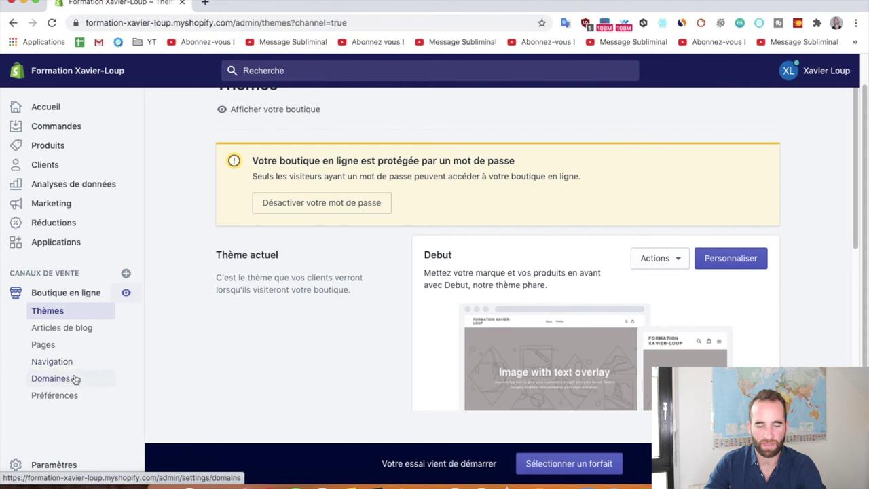
Check the Domaines page listing formation-xavier-loup.myshopify.com, ending on Préférences.
scroll(84, 379, down, 1)
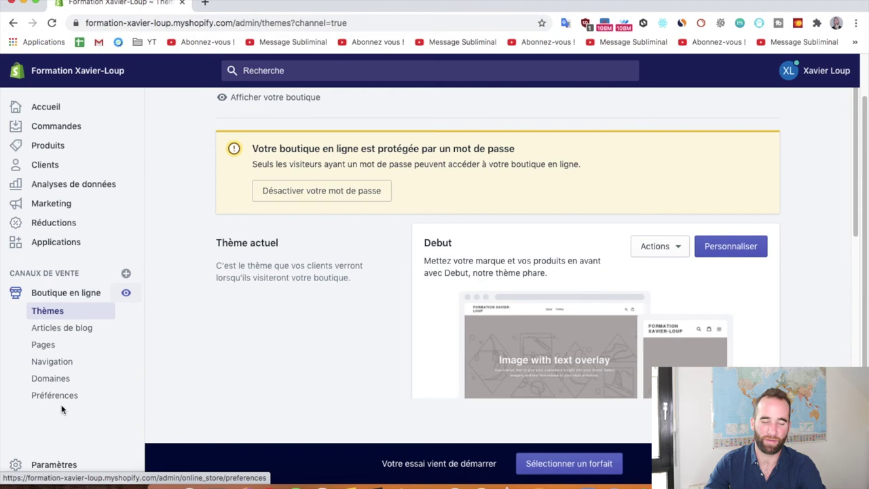
click(53, 384)
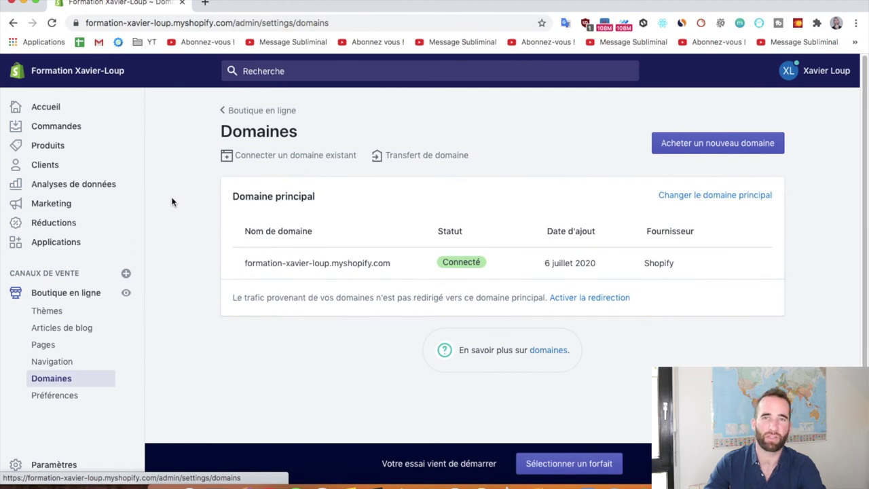
scroll(172, 202, down, 2)
click(55, 395)
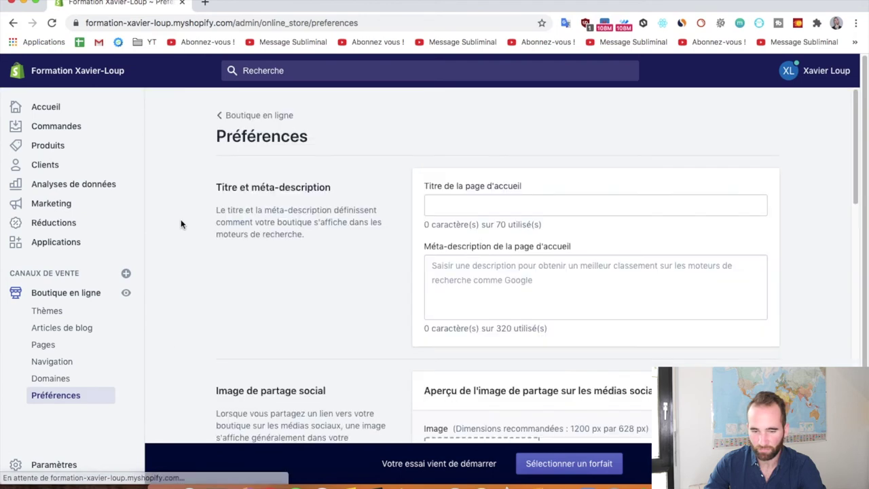
Review the Préférences sections without edits, then go to Paramètres.
scroll(685, 204, down, 1)
scroll(498, 175, down, 5)
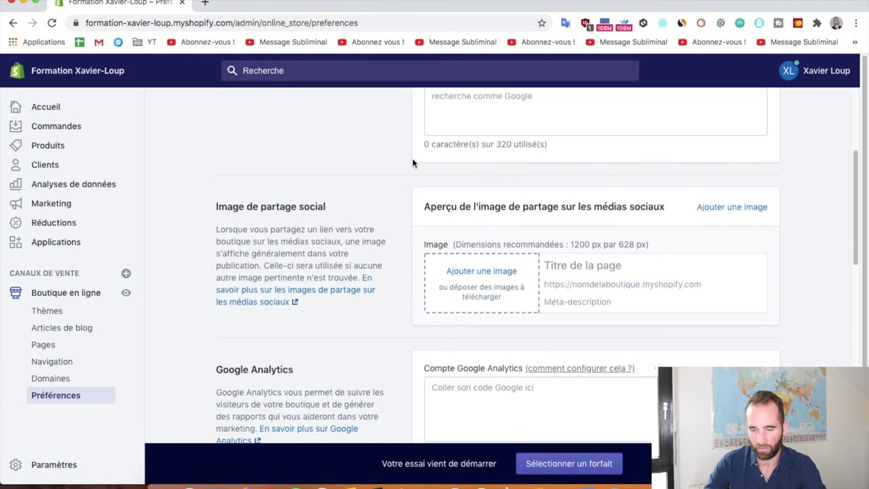
scroll(378, 237, down, 13)
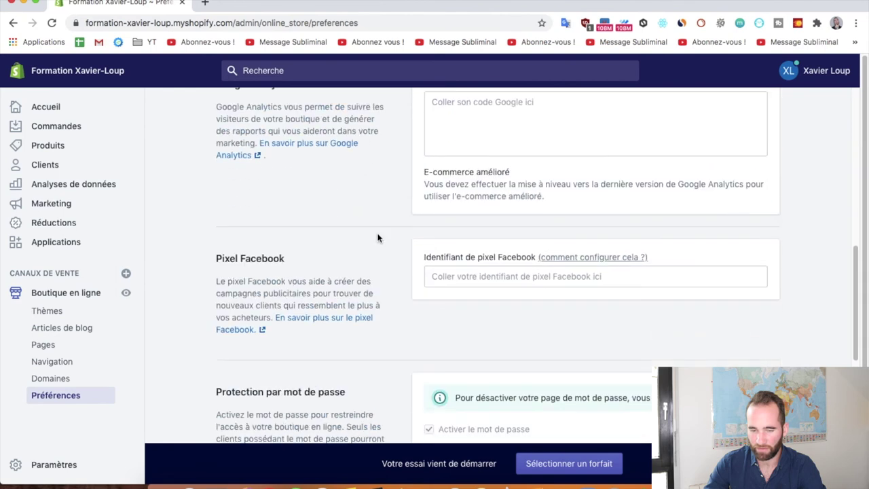
scroll(378, 238, up, 10)
scroll(378, 237, down, 1)
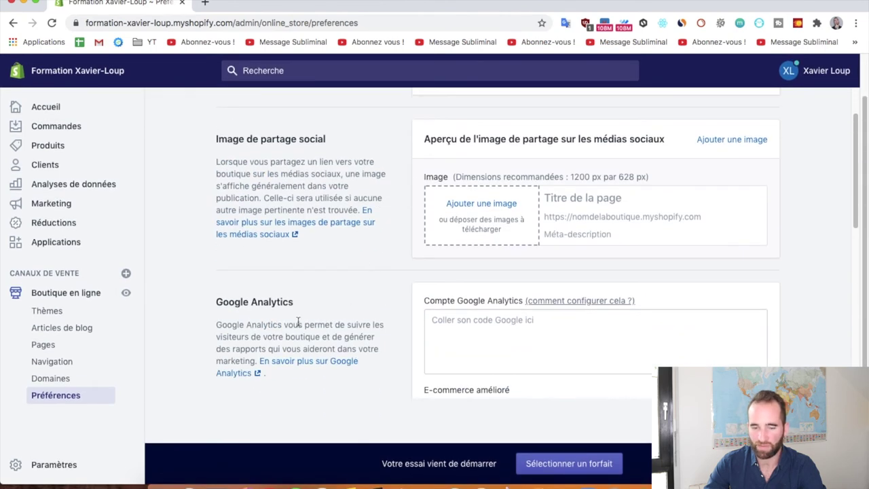
scroll(362, 204, down, 5)
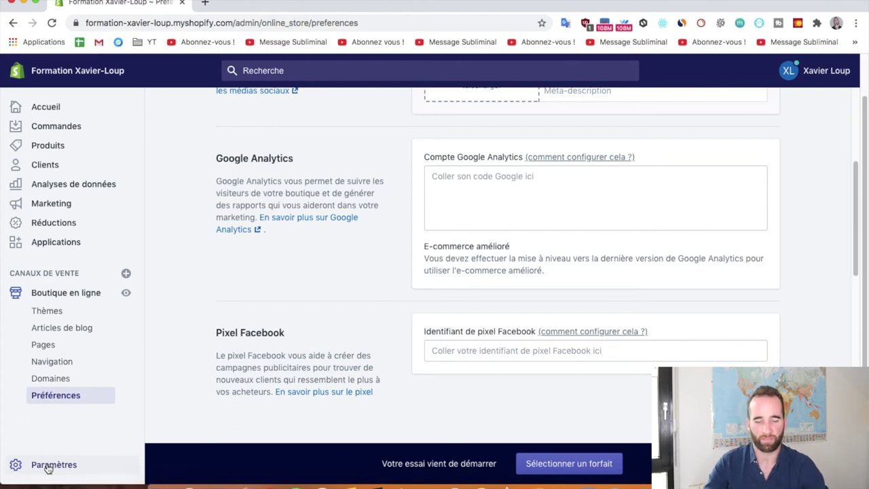
click(48, 466)
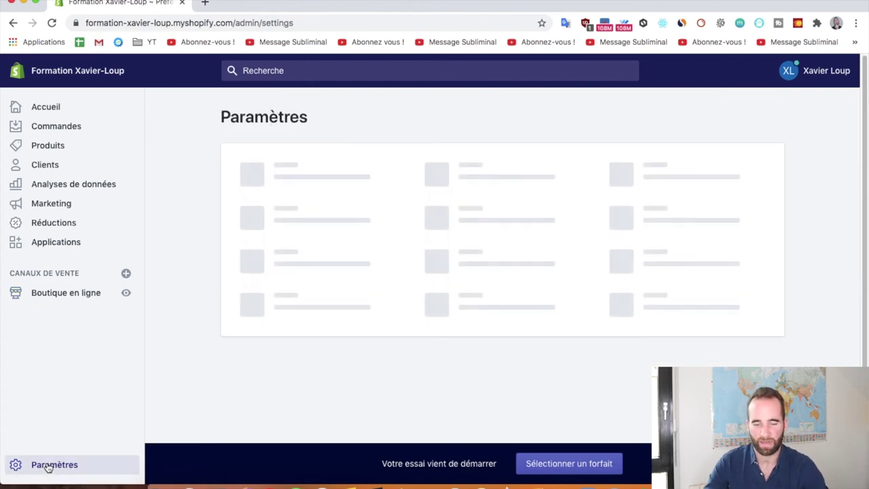
Scroll the Paramètres page to review Passerelles de paiement, Expédition et livraison, Taxes and Canaux de vente.
scroll(180, 263, down, 1)
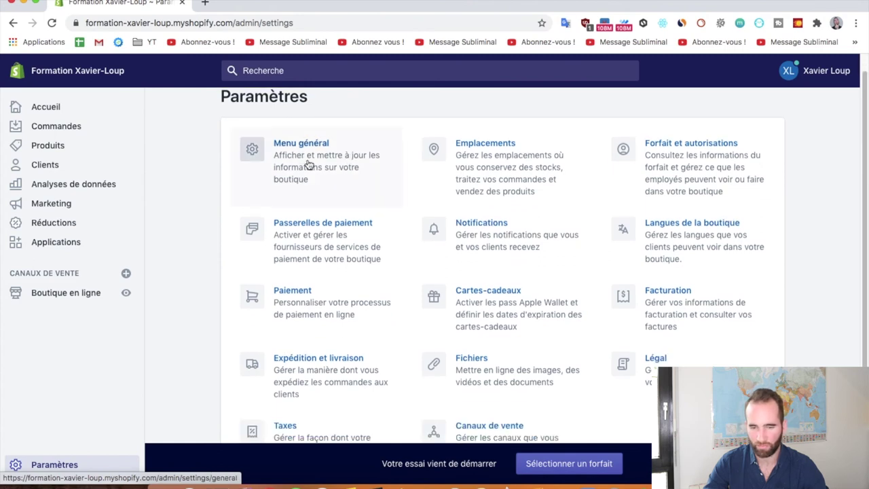
scroll(308, 166, up, 1)
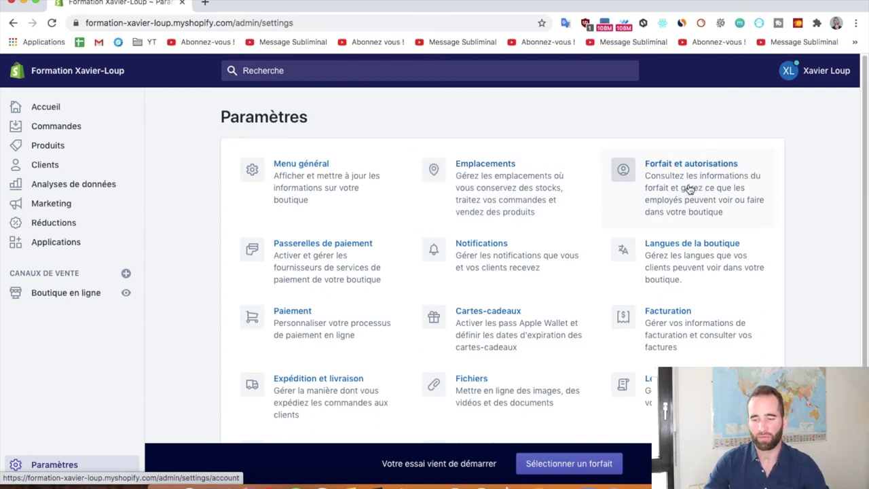
scroll(689, 190, down, 2)
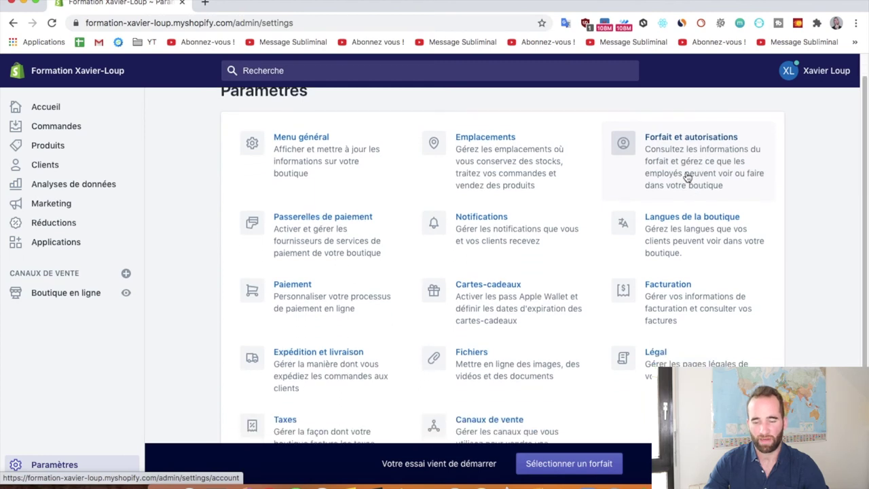
scroll(691, 158, up, 1)
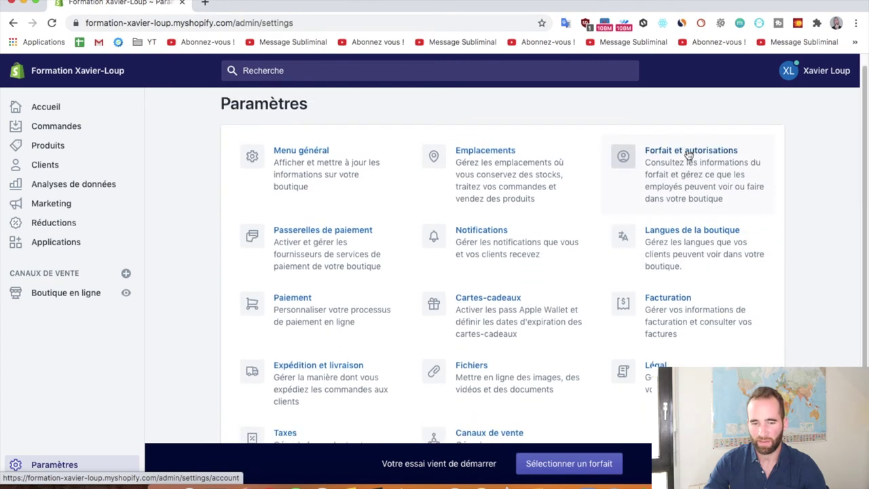
scroll(686, 169, down, 3)
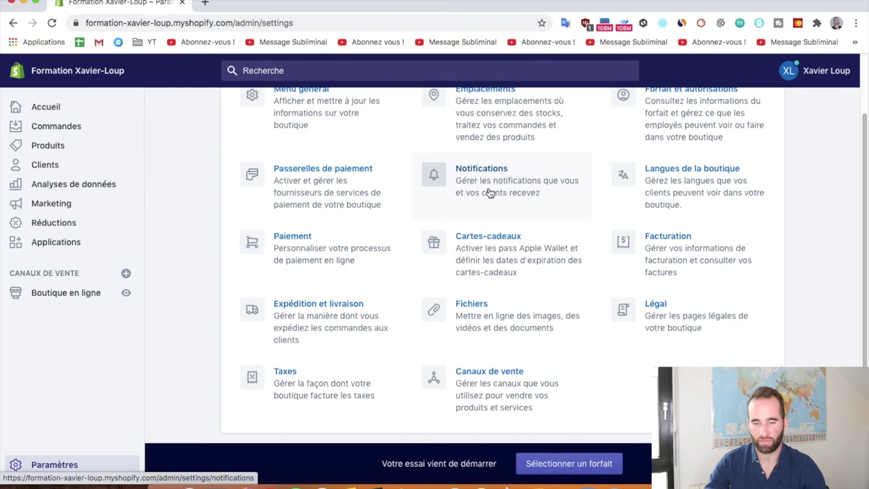
scroll(302, 183, up, 1)
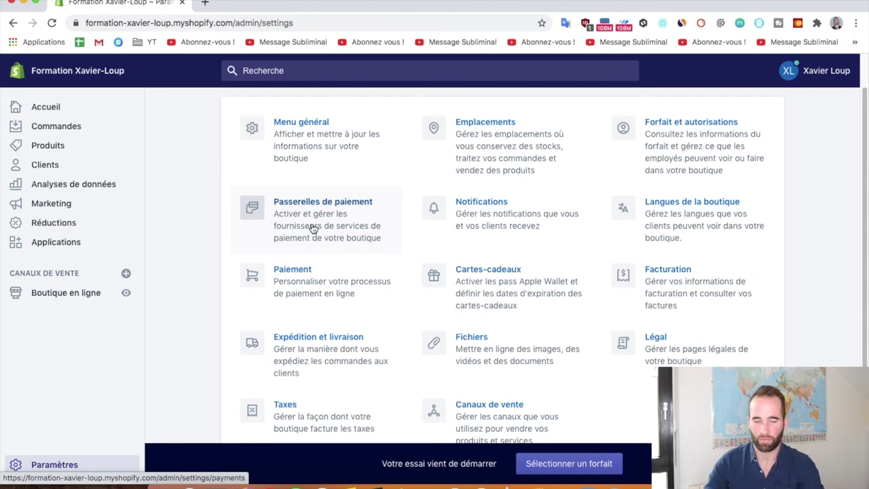
scroll(312, 229, down, 1)
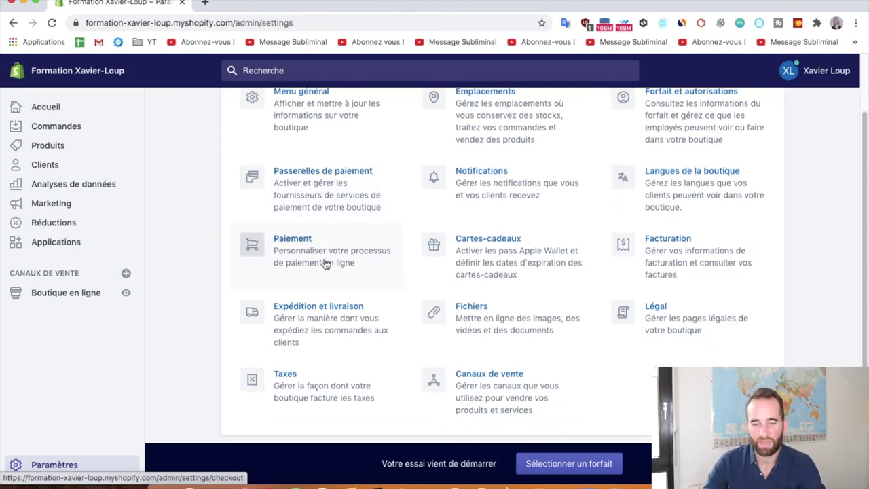
scroll(312, 257, up, 1)
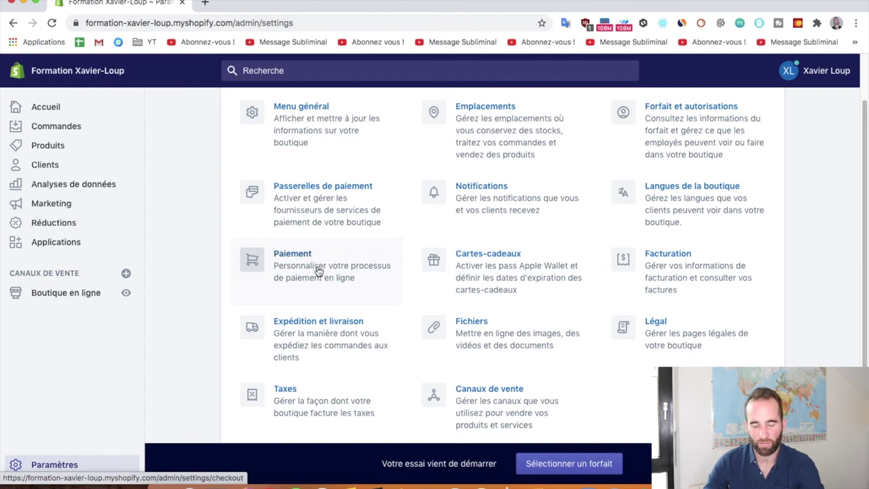
scroll(322, 274, up, 1)
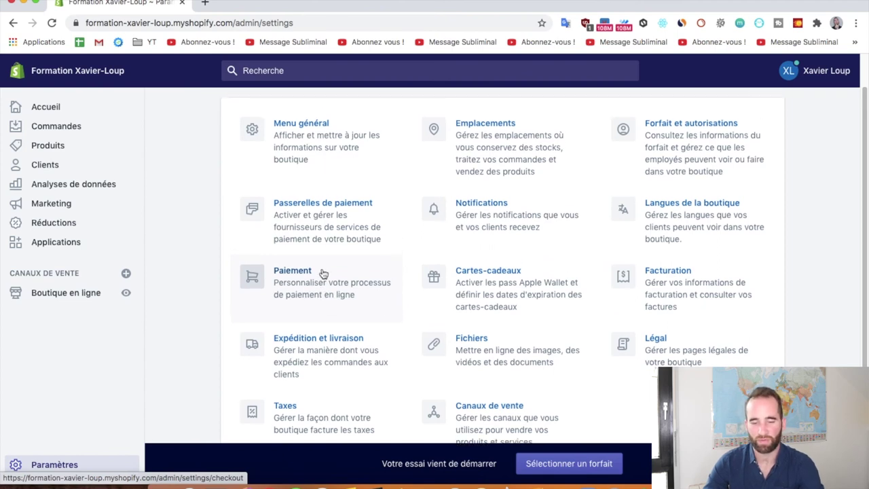
scroll(323, 274, down, 2)
scroll(324, 273, down, 1)
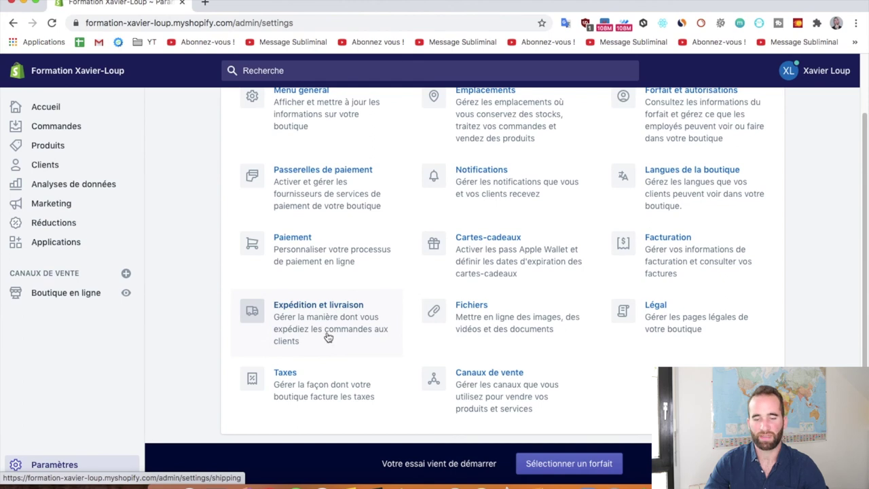
scroll(315, 335, up, 1)
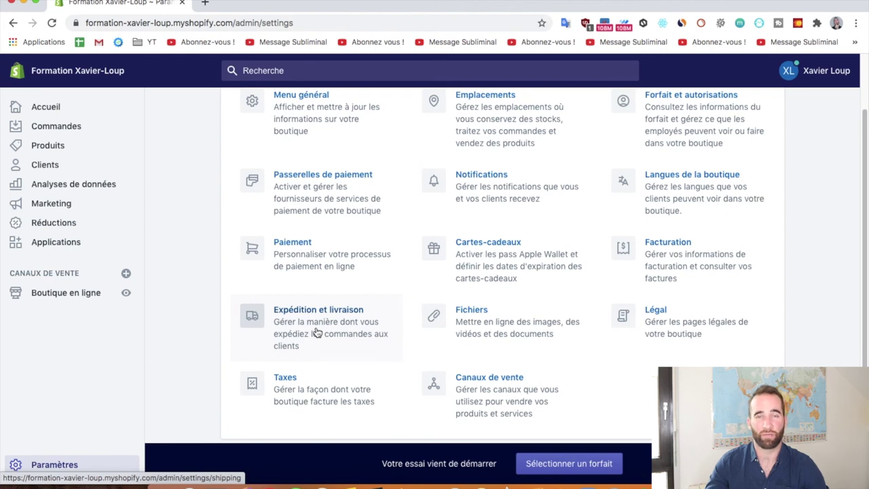
scroll(316, 332, down, 1)
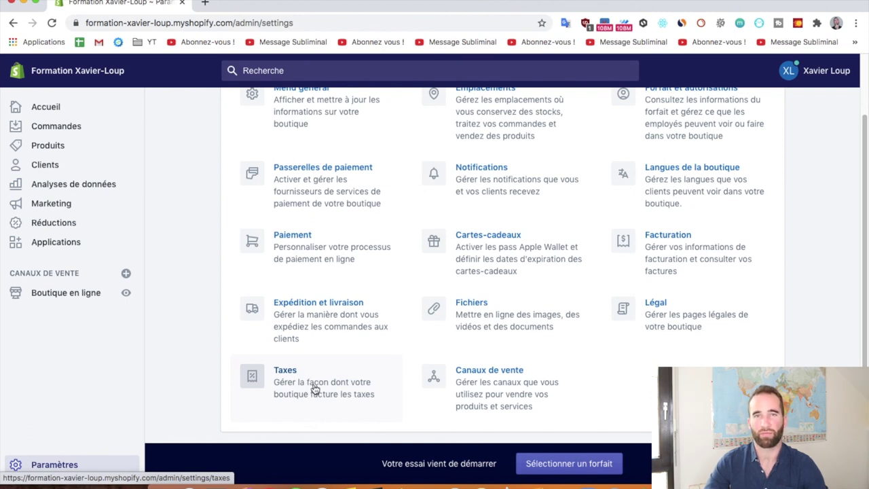
scroll(495, 404, up, 1)
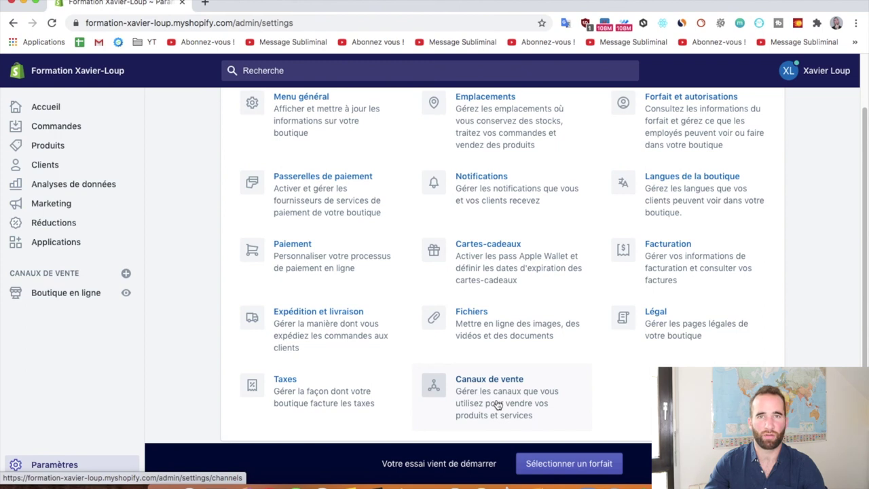
scroll(498, 405, up, 2)
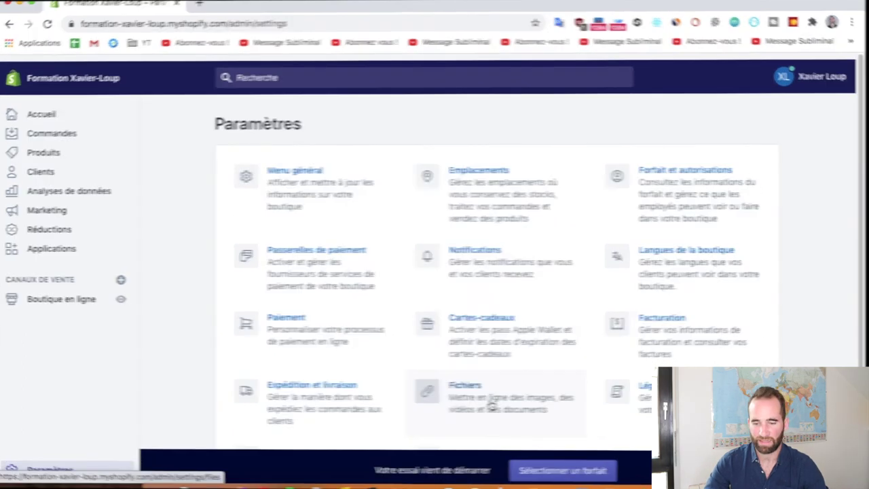